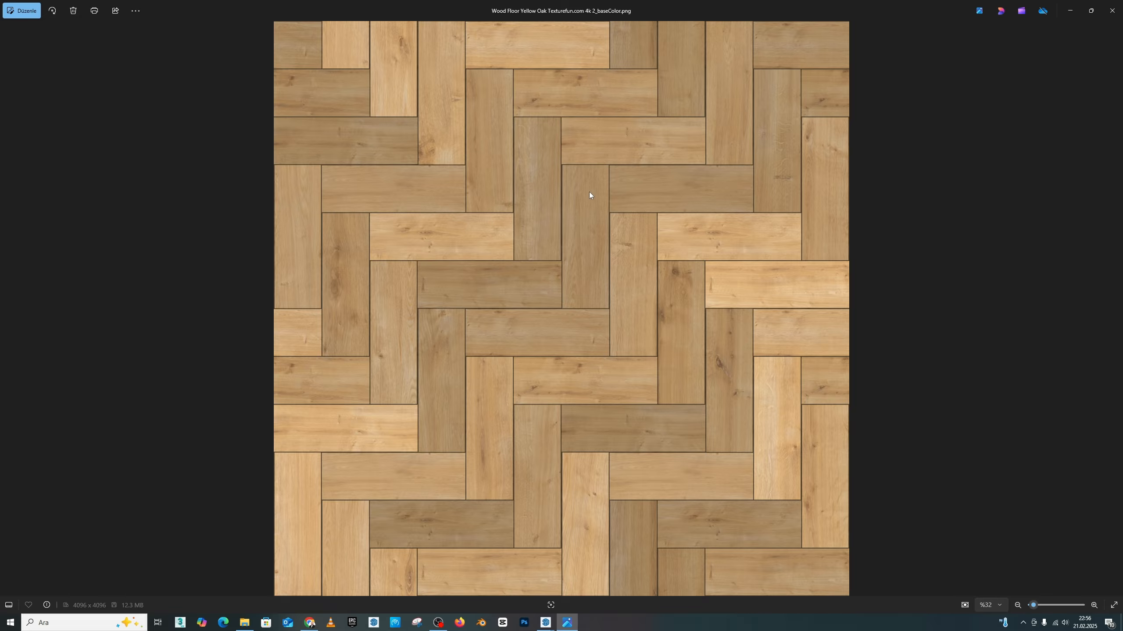
# Step: Close the base color preview and examine the ambient occlusion, base color, normal and roughness images in the Yellow Oak texture folder
pyautogui.click(1112, 11)
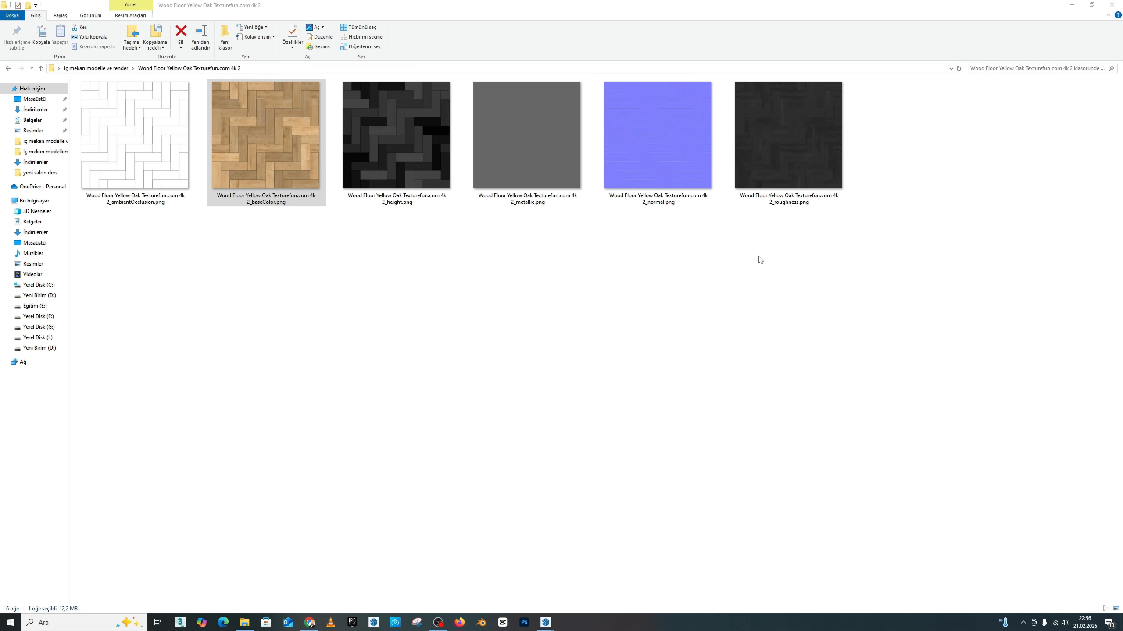
pyautogui.click(693, 133)
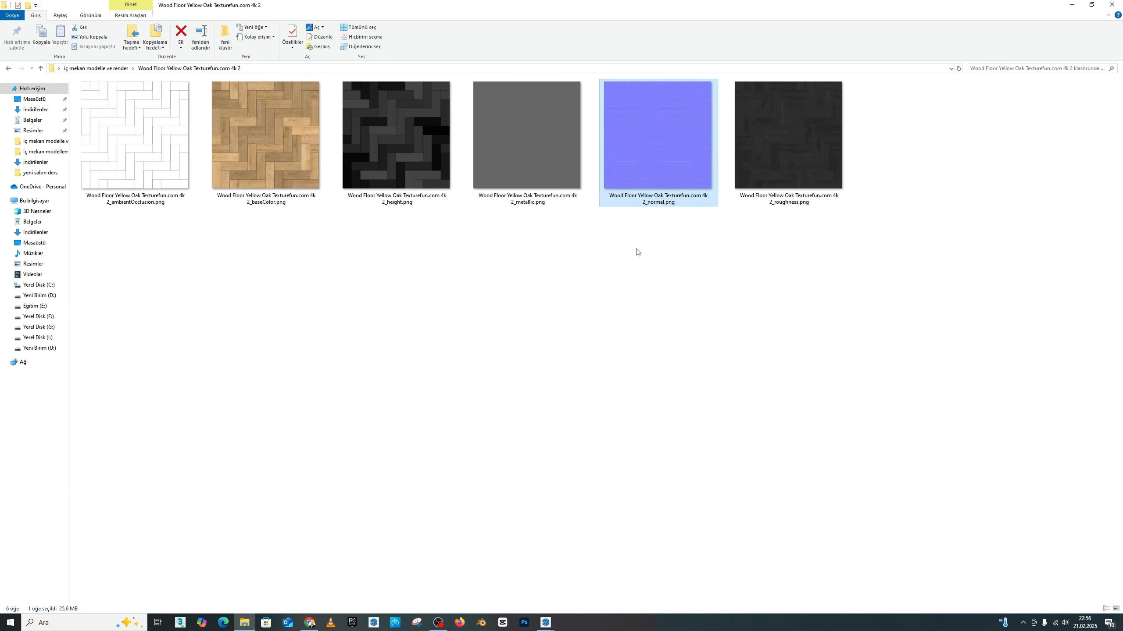
pyautogui.click(796, 168)
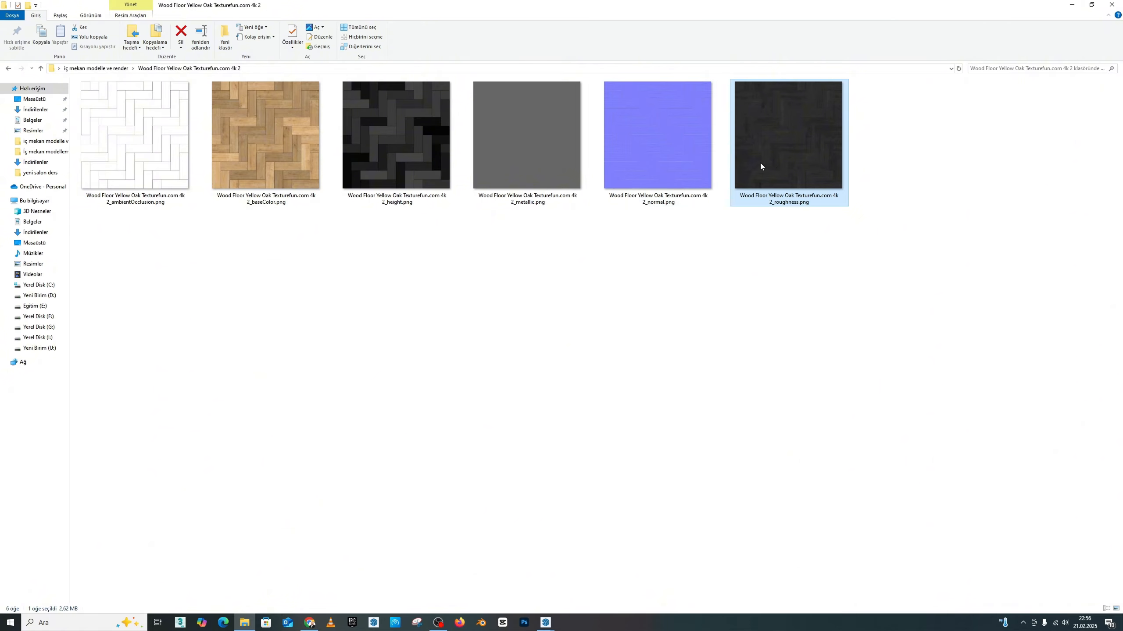
pyautogui.click(271, 136)
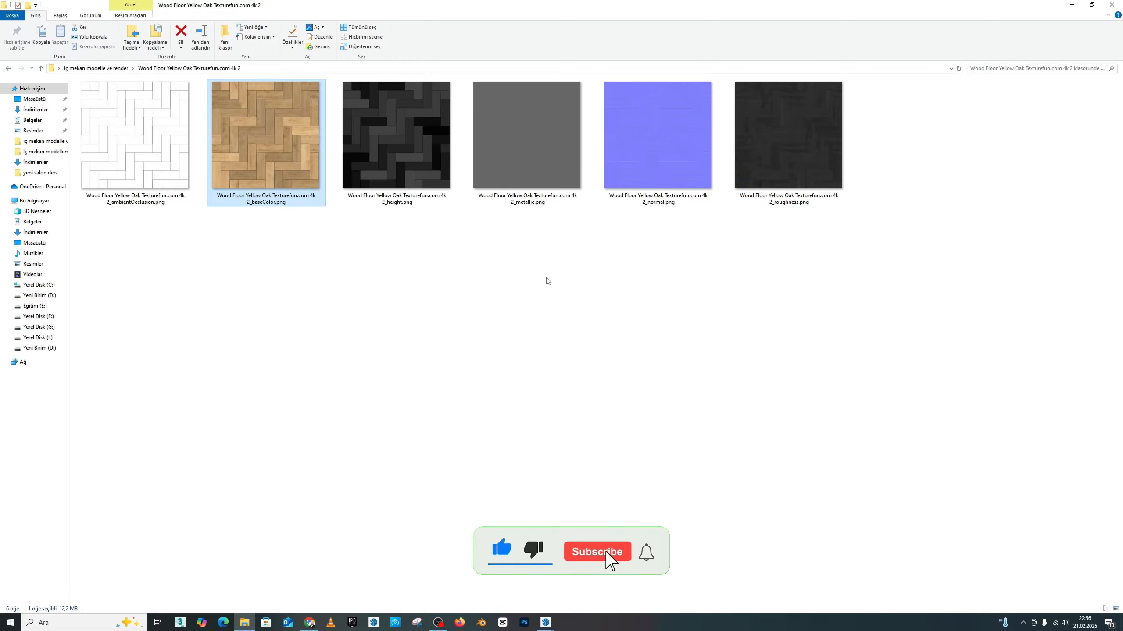
pyautogui.click(713, 322)
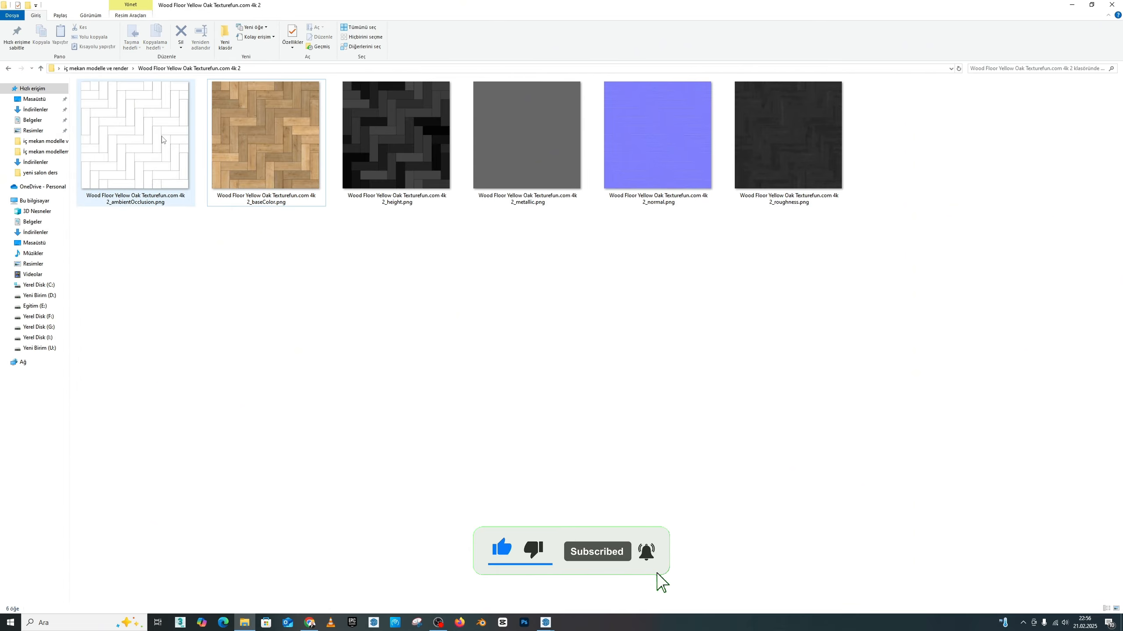
pyautogui.click(139, 140)
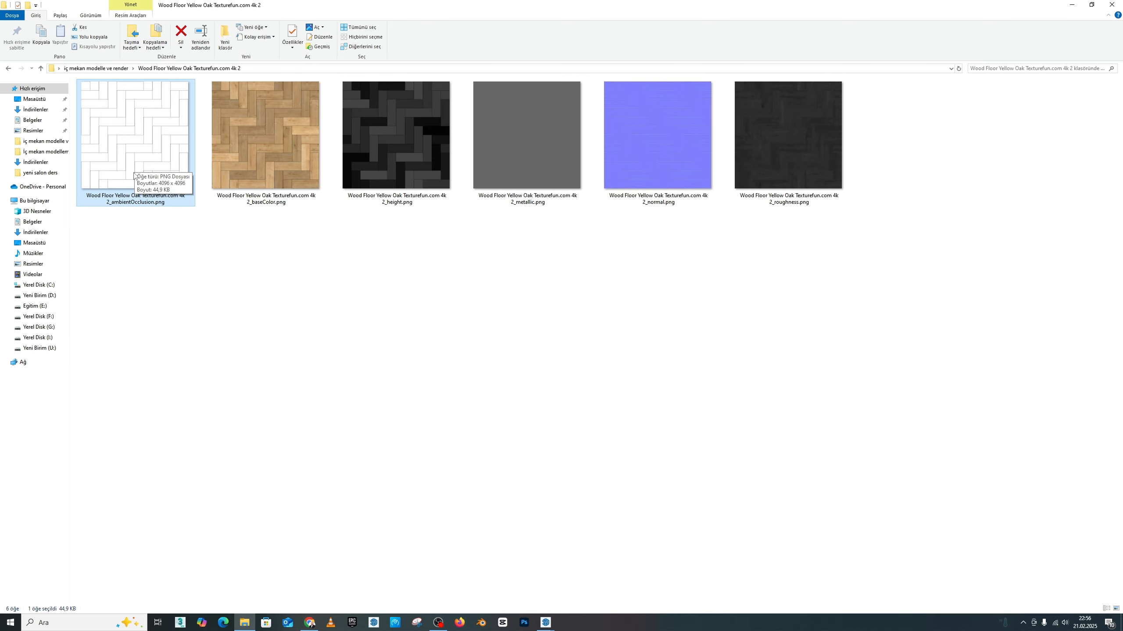
pyautogui.click(388, 209)
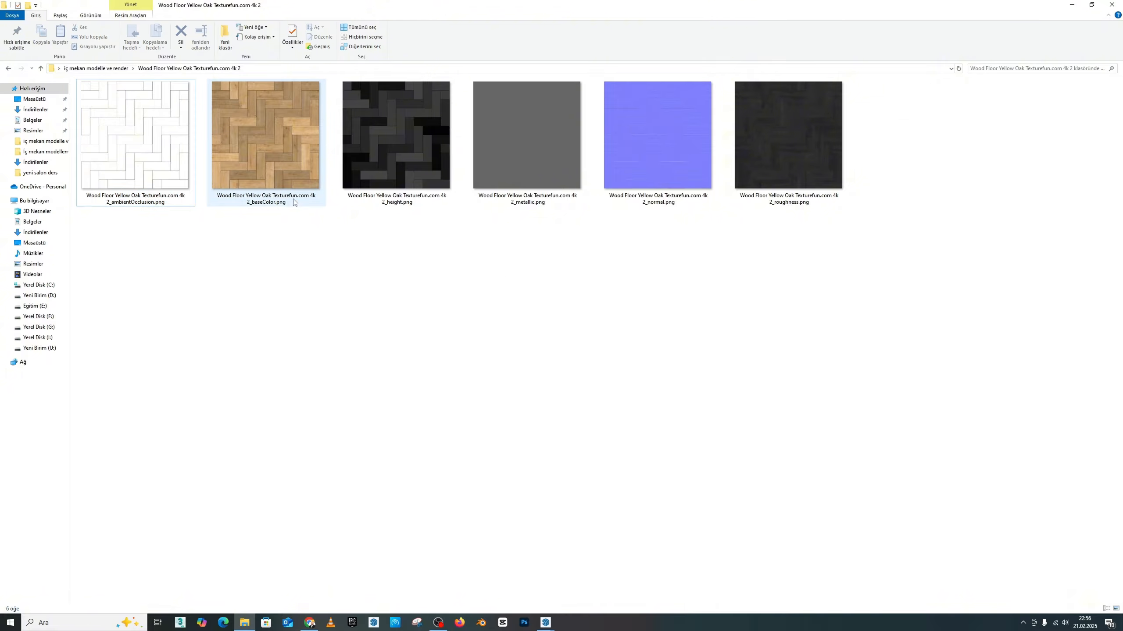
pyautogui.click(283, 153)
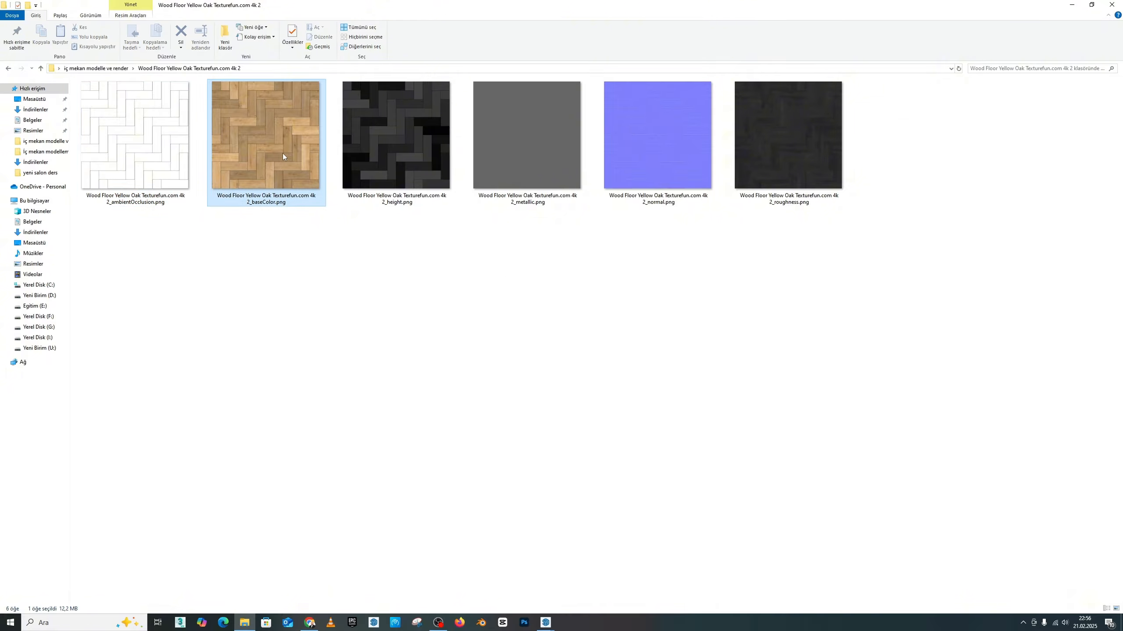
pyautogui.click(666, 146)
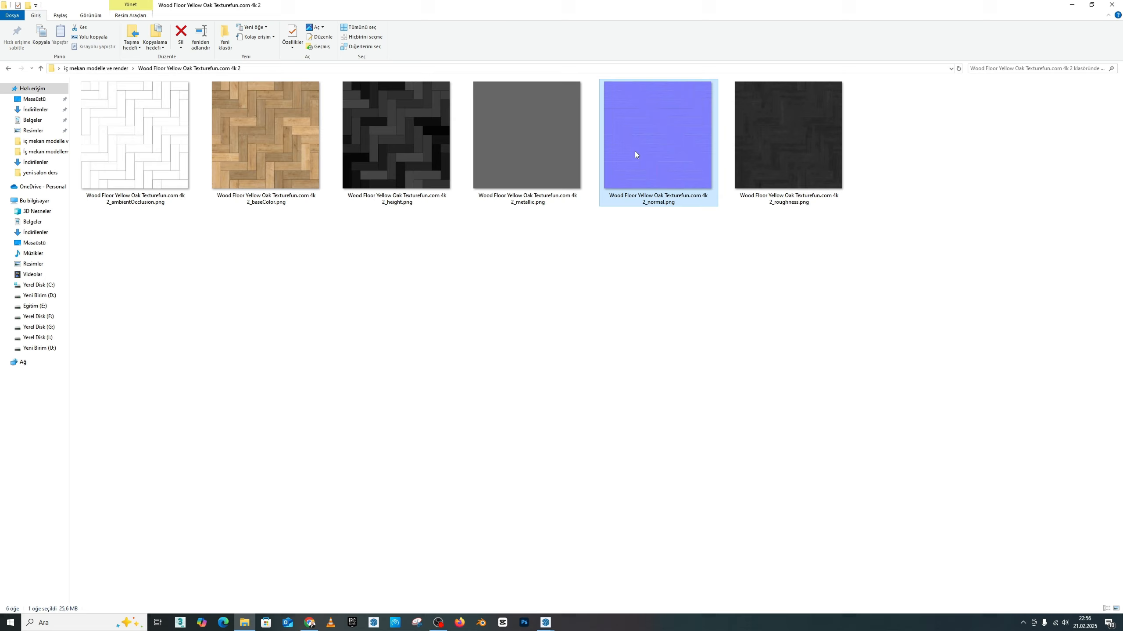
pyautogui.click(795, 159)
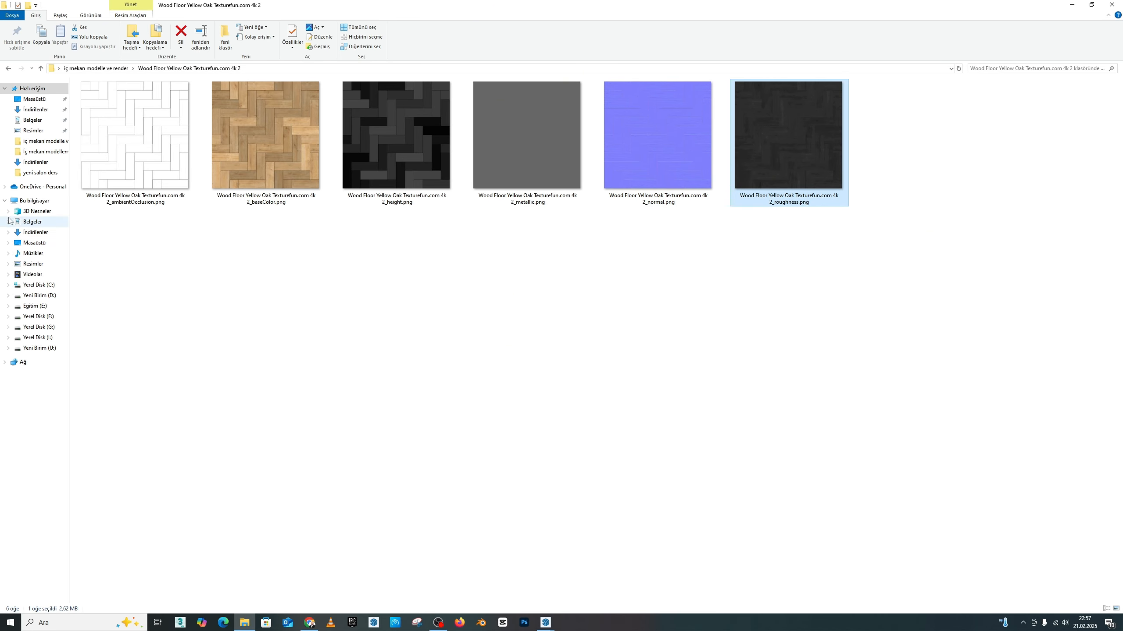
pyautogui.click(266, 144)
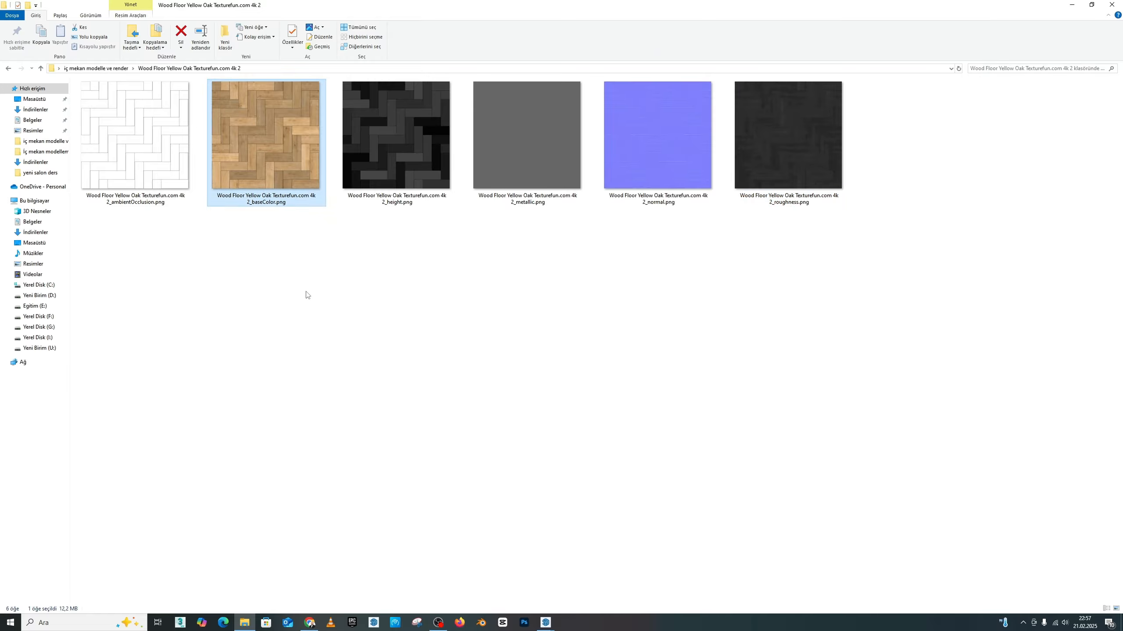
# Step: Switch to the SketchUp window with the yatakodasi model
pyautogui.click(546, 623)
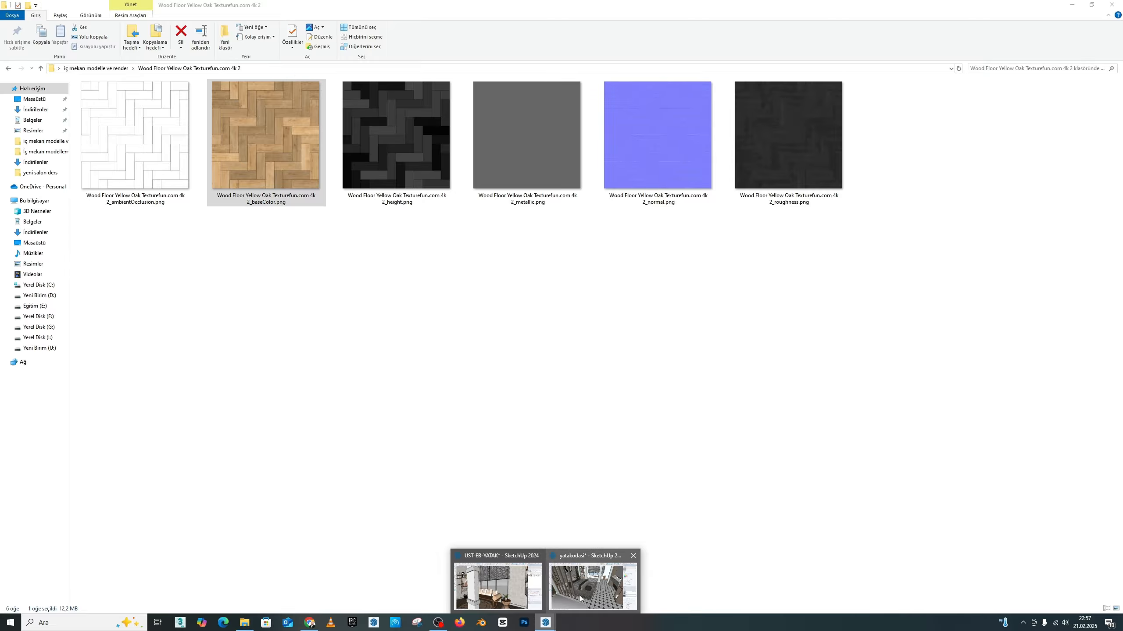
pyautogui.click(580, 599)
pyautogui.moveTo(608, 265); pyautogui.dragTo(866, 261)
pyautogui.click(1091, 4)
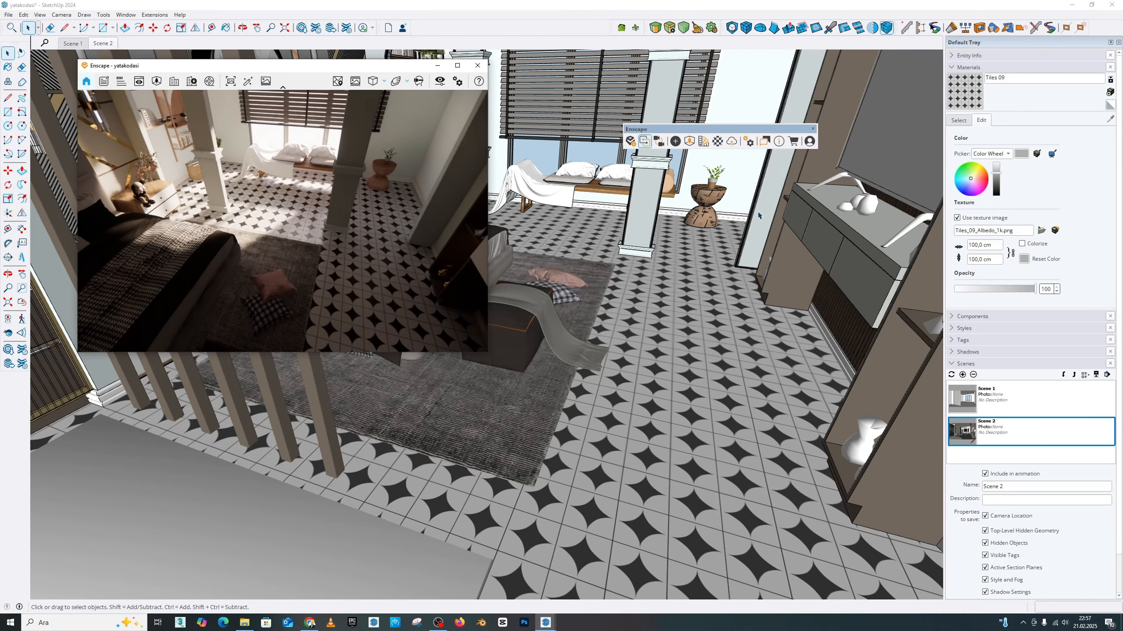
# Step: Create a new material named zeminahsap, starting from the default material
pyautogui.click(967, 122)
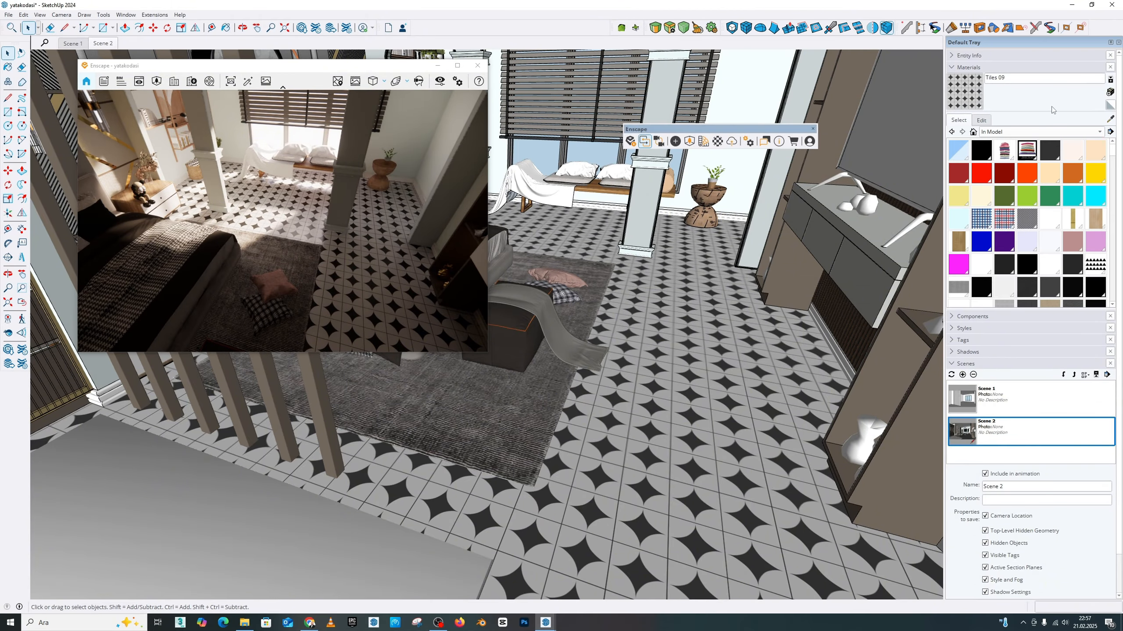
pyautogui.click(1110, 106)
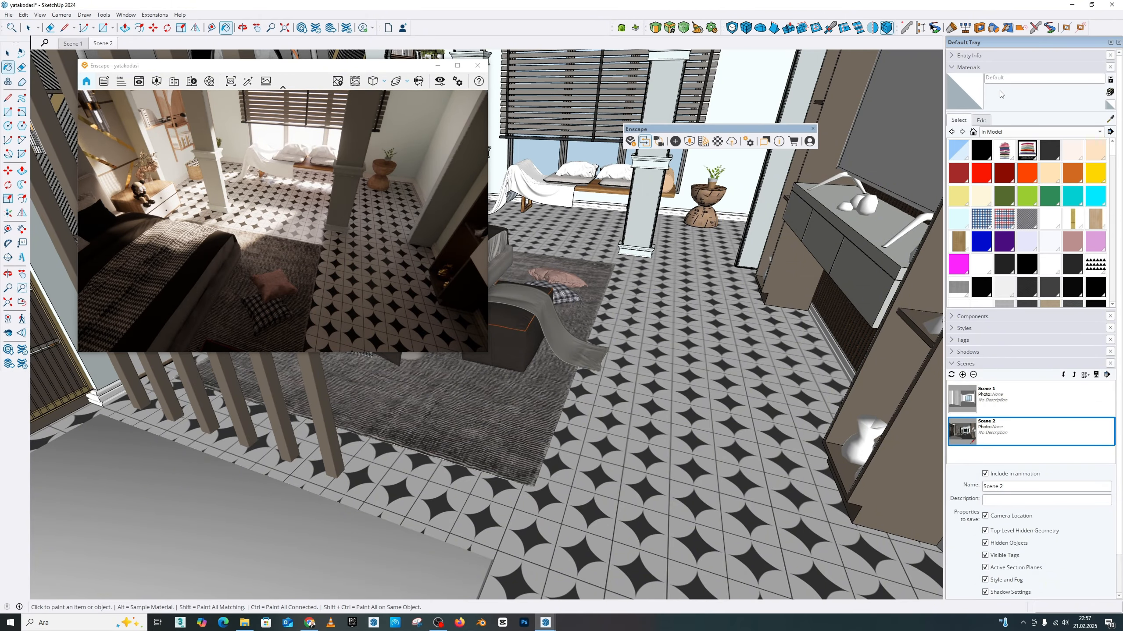
pyautogui.click(1110, 92)
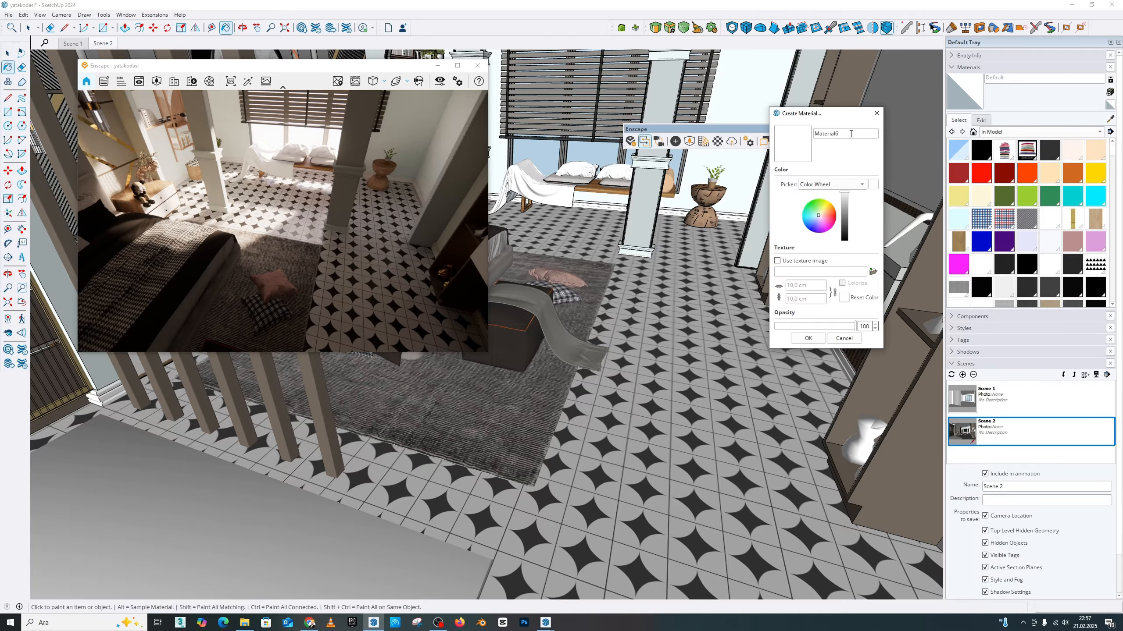
pyautogui.doubleClick(851, 134)
pyautogui.write('zeminahsap')
pyautogui.click(807, 338)
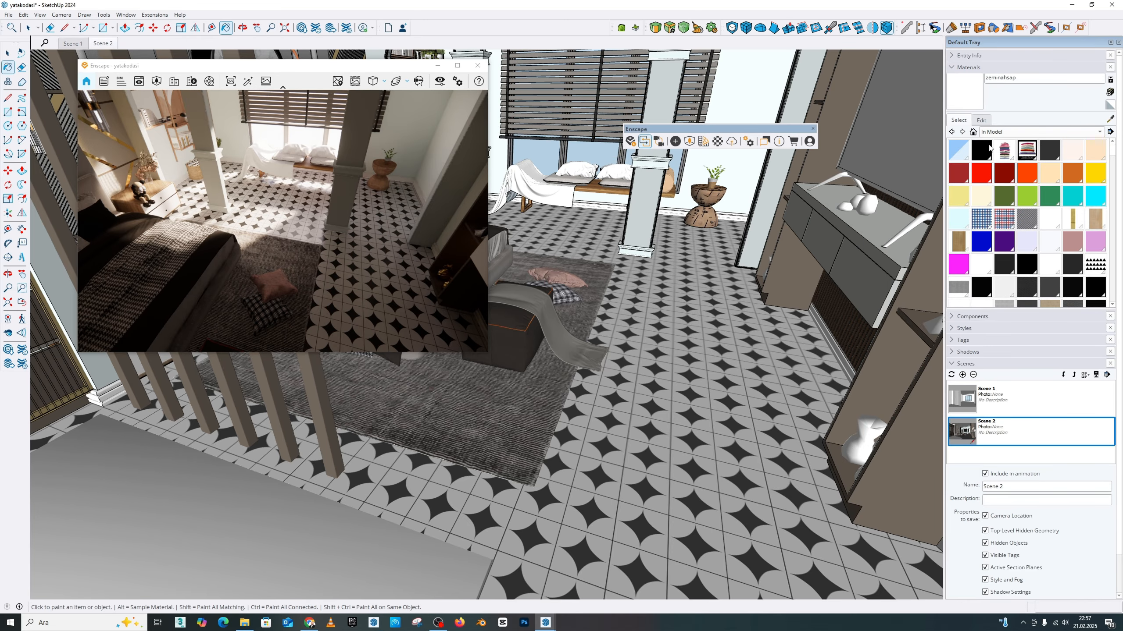
# Step: Load "Wood Floor Yellow Oak Texturefun.com 4k 2_baseColor.png" from the "iç mekan modelle ve render" folder as the zeminahsap material's texture image
pyautogui.click(980, 120)
pyautogui.click(1041, 230)
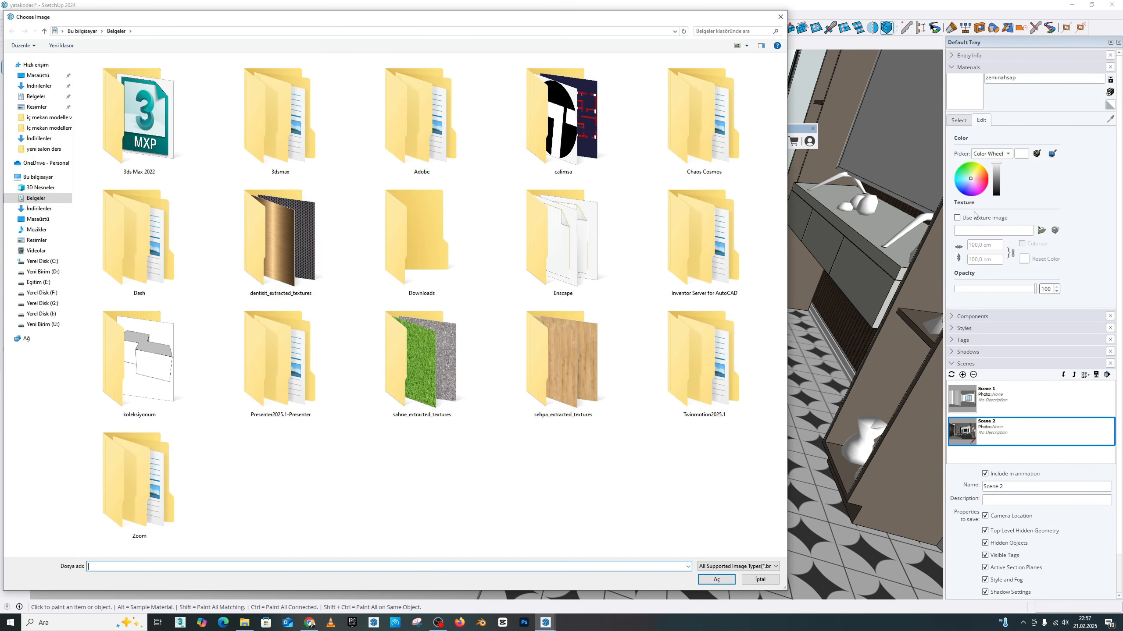
pyautogui.click(45, 117)
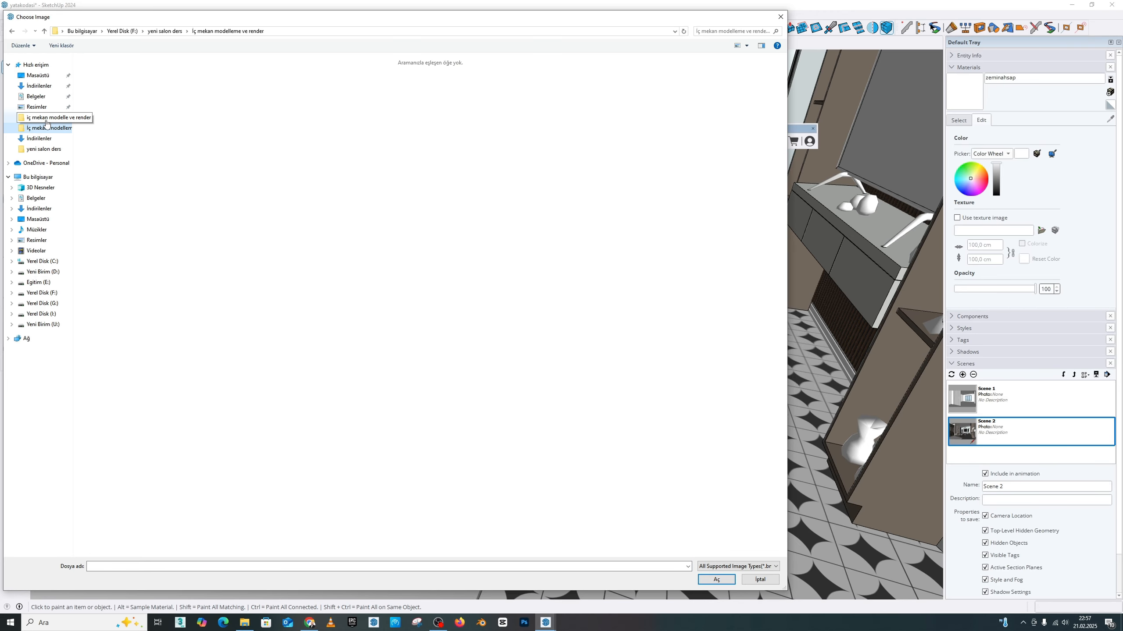
pyautogui.rightClick(258, 162)
pyautogui.click(387, 171)
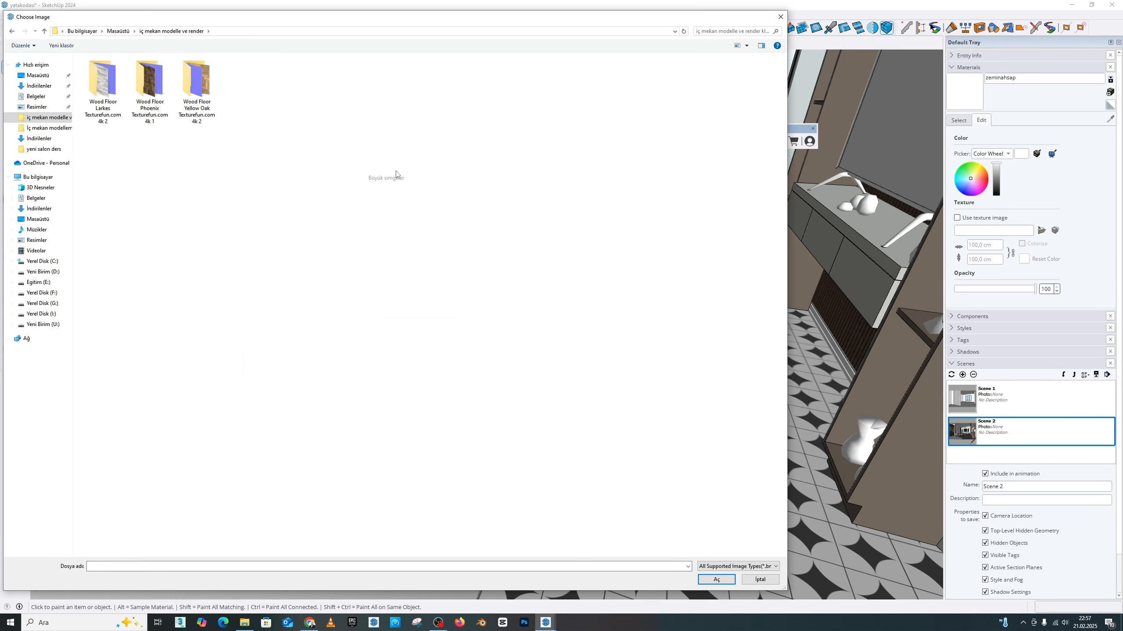
pyautogui.doubleClick(197, 80)
pyautogui.click(157, 79)
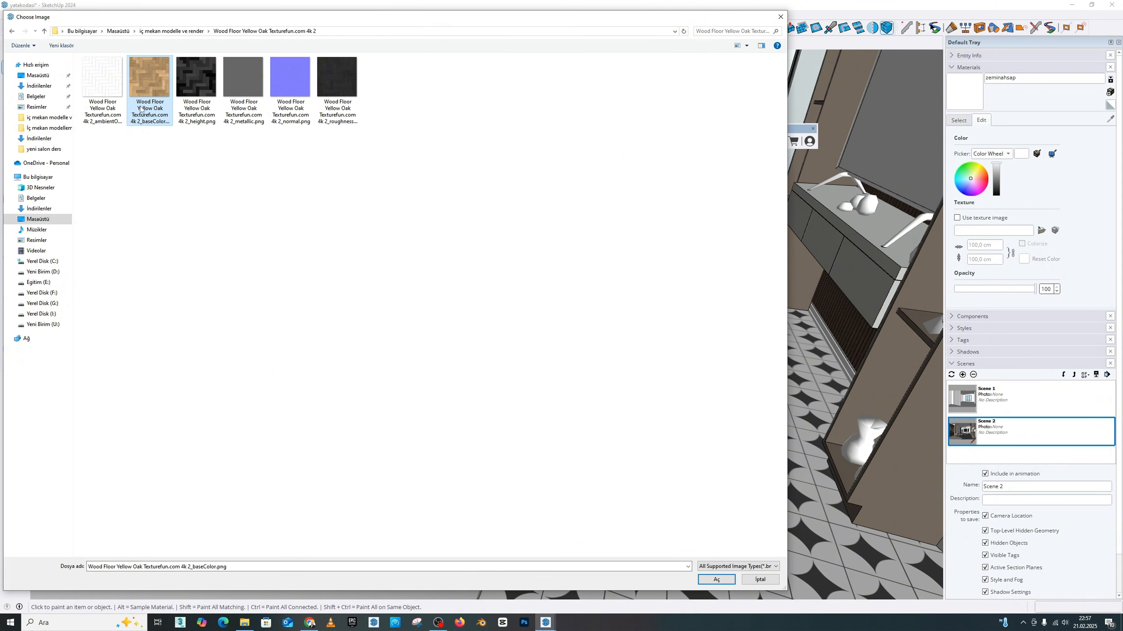
pyautogui.click(716, 579)
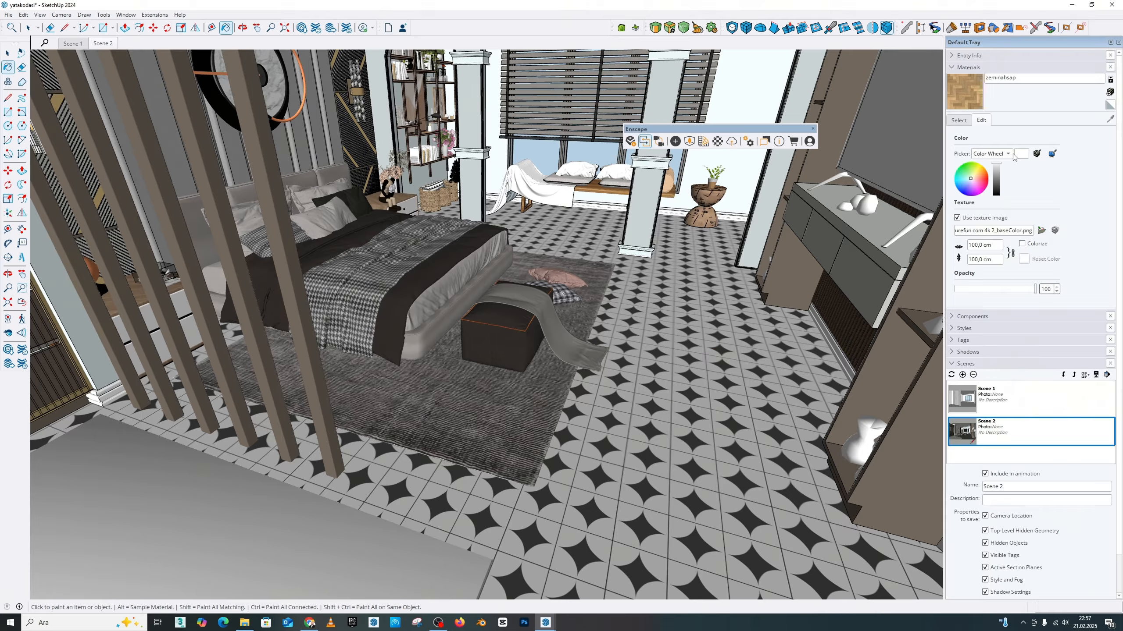
# Step: Open the floor group for editing and paint the bedroom floor face with the zeminahsap material
pyautogui.scroll(2, 780, 270)
pyautogui.press('space')
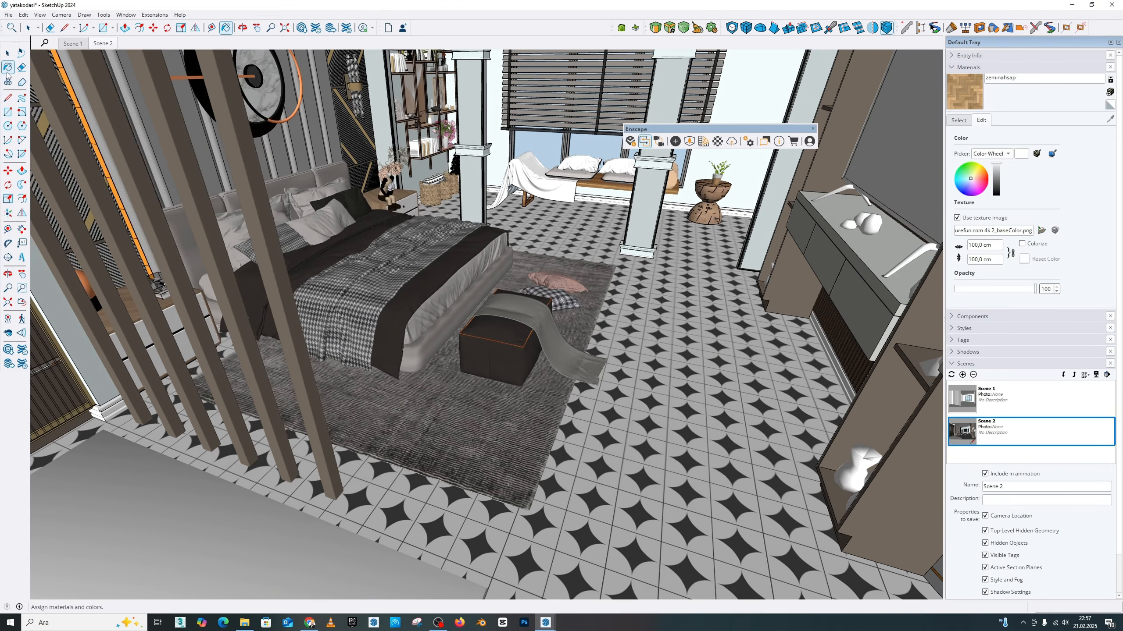
pyautogui.scroll(2, 713, 354)
pyautogui.doubleClick(713, 354)
pyautogui.doubleClick(712, 354)
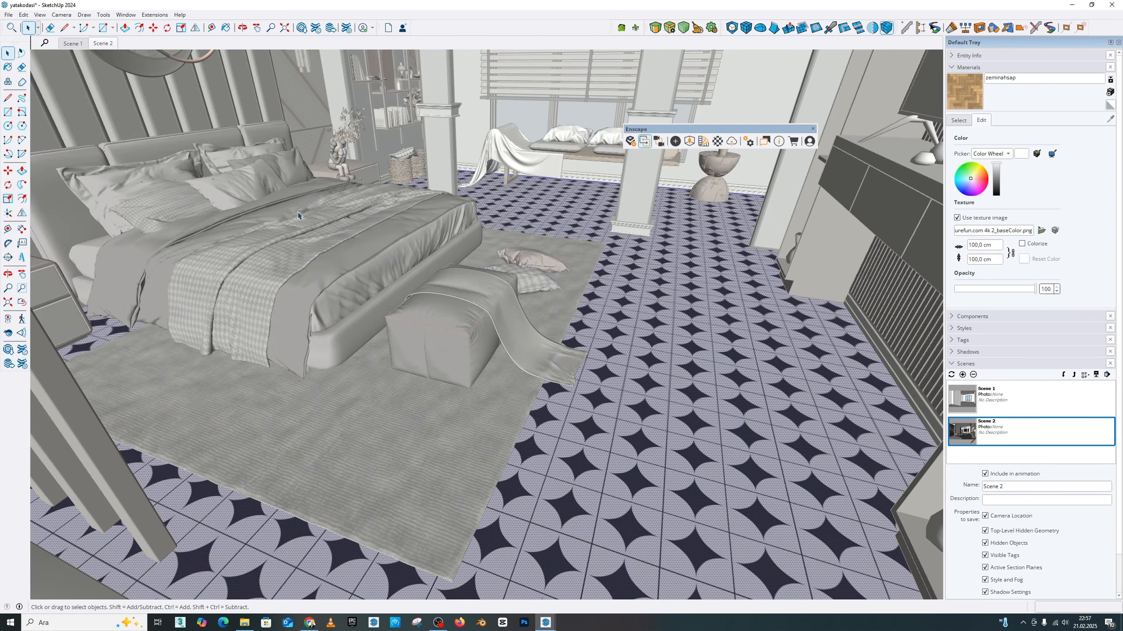
pyautogui.click(7, 67)
pyautogui.click(690, 315)
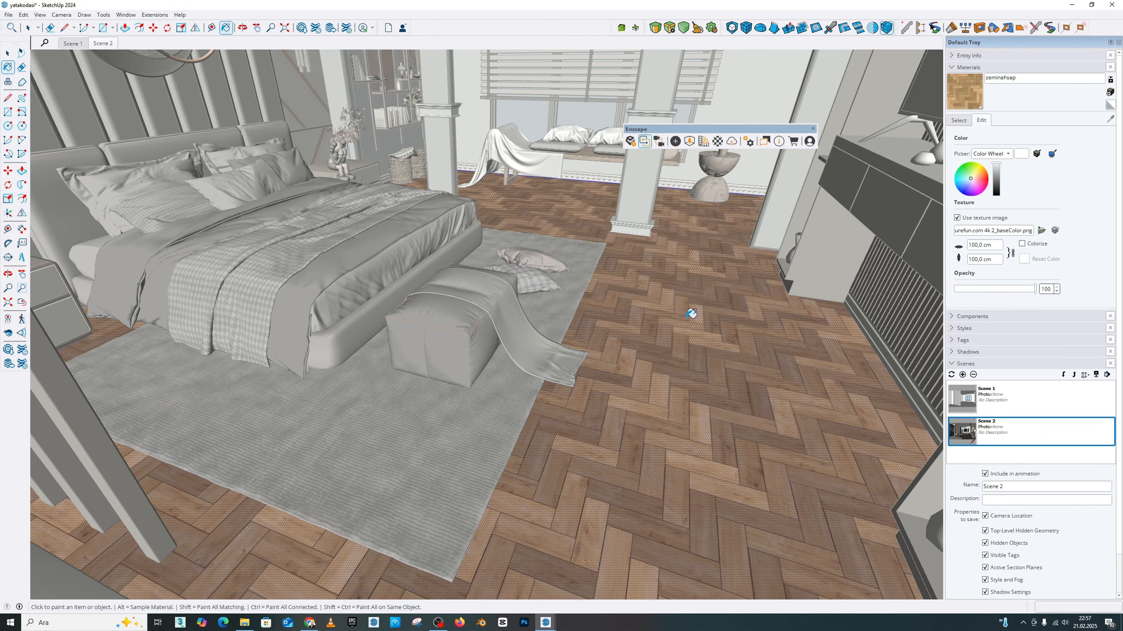
pyautogui.scroll(2, 632, 430)
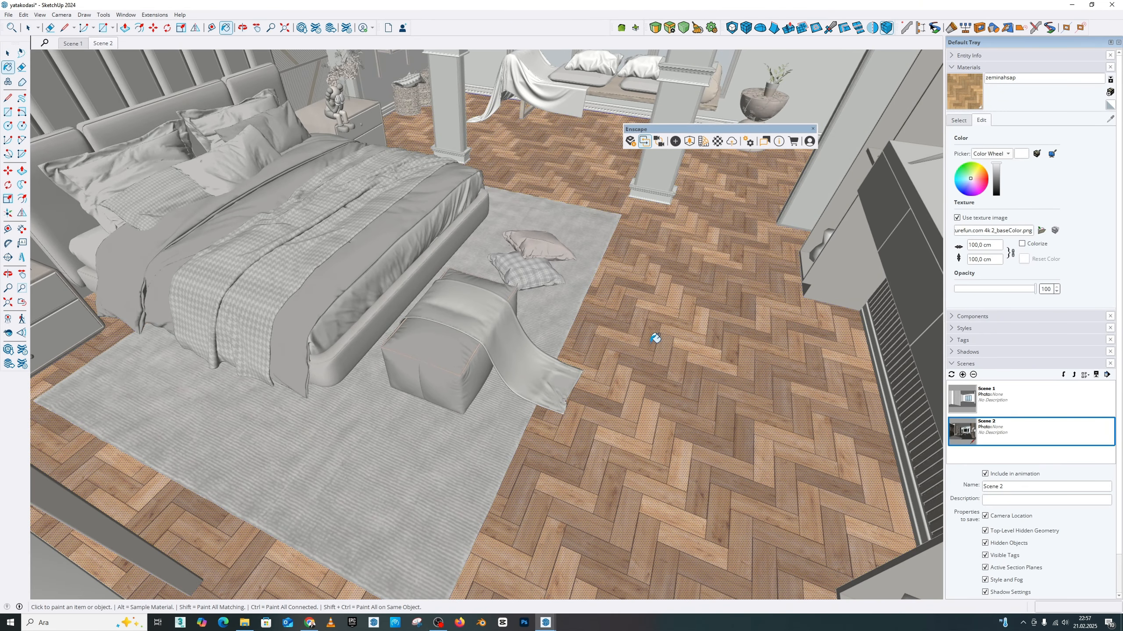
# Step: Examine the herringbone wood floor up close in the Enscape render, around the columns, rug and window bench
pyautogui.moveTo(547, 621)
pyautogui.click(637, 583)
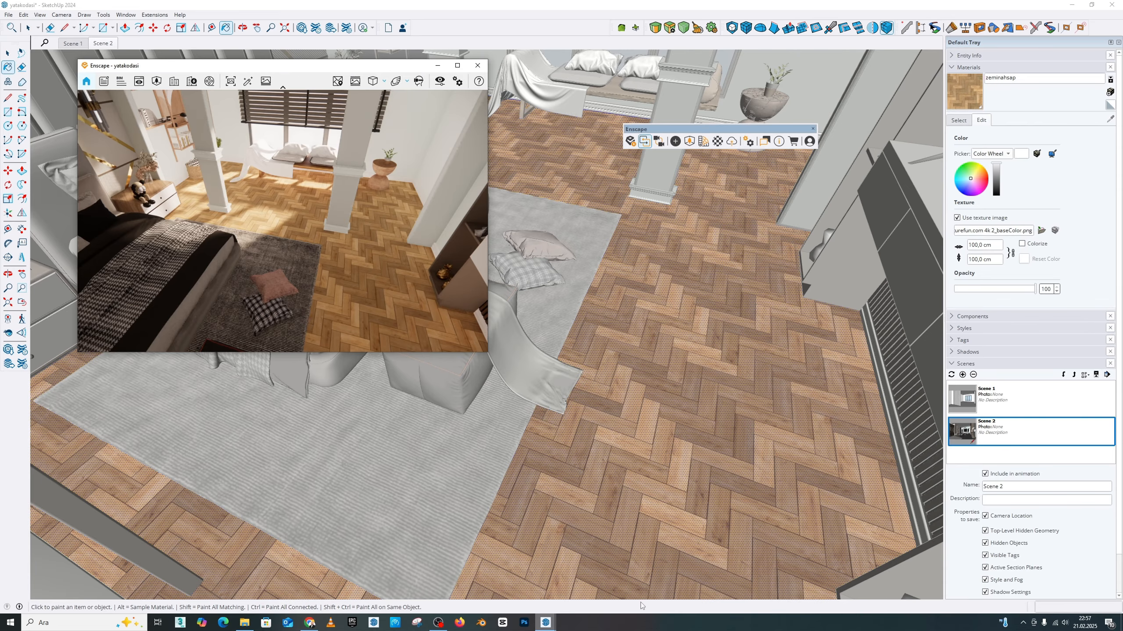
pyautogui.moveTo(379, 152); pyautogui.dragTo(400, 176)
pyautogui.press('w')
pyautogui.press('w')
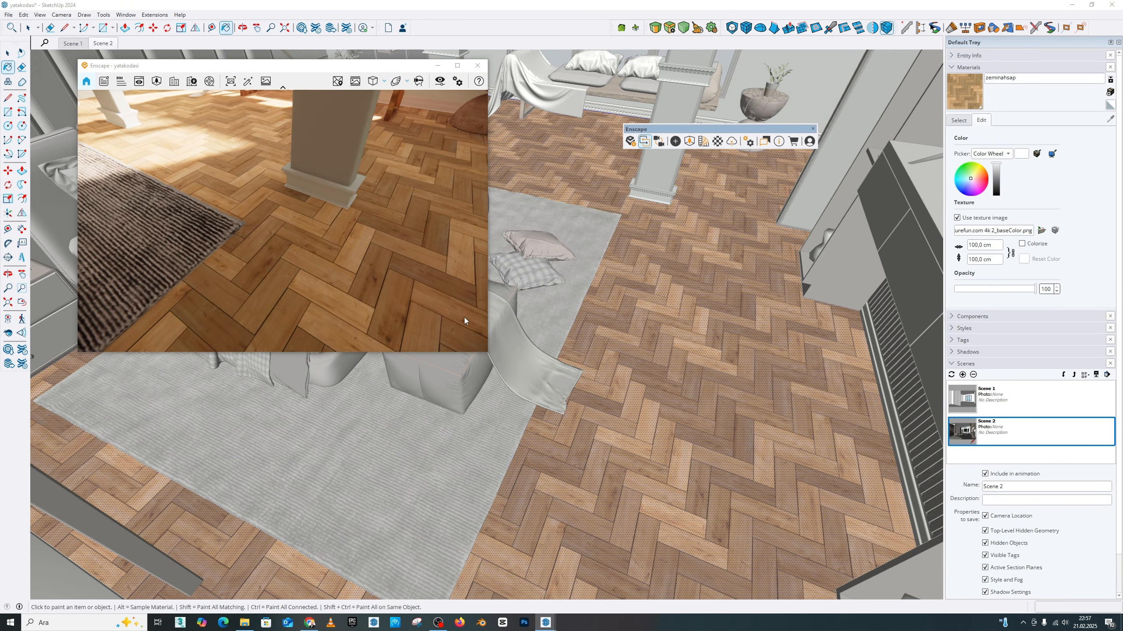
pyautogui.moveTo(464, 321); pyautogui.dragTo(462, 320)
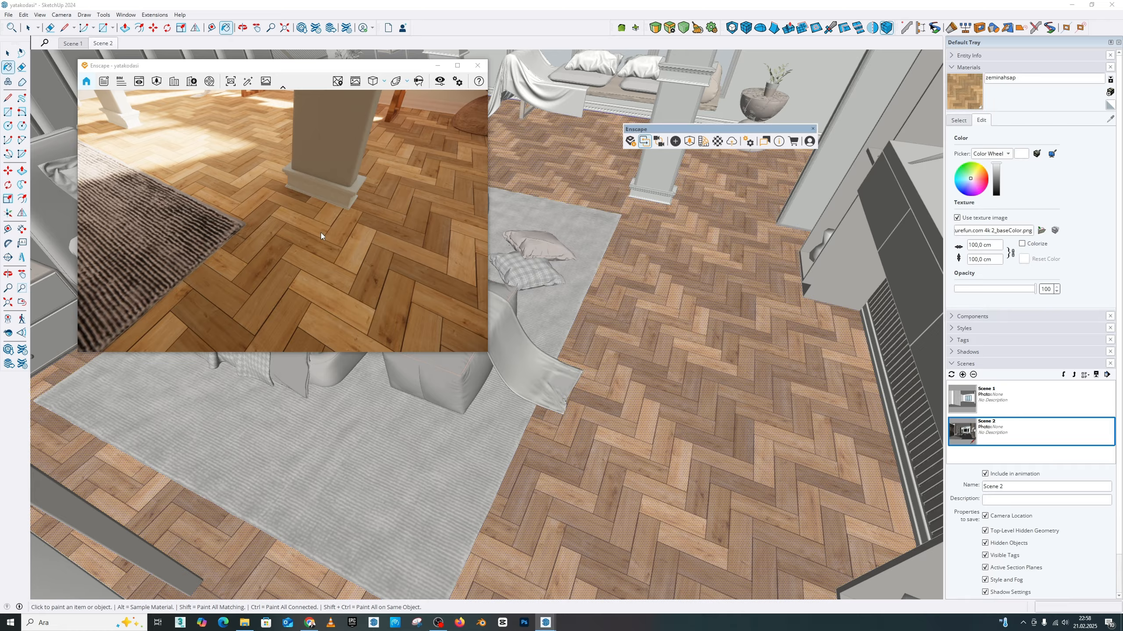
pyautogui.moveTo(315, 230); pyautogui.dragTo(303, 191)
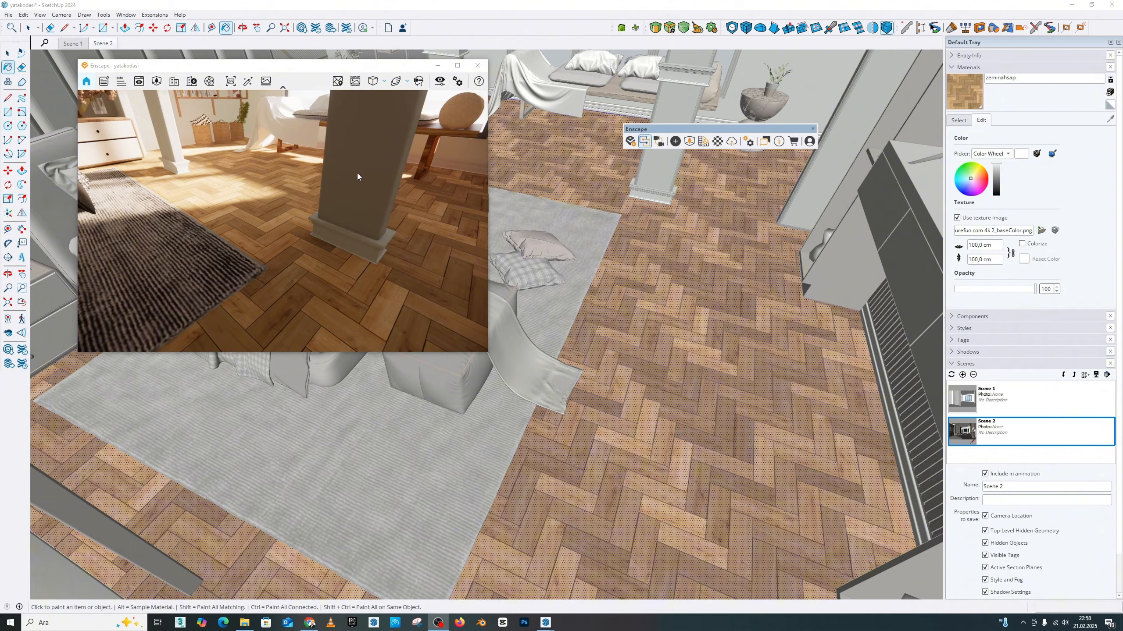
pyautogui.moveTo(344, 166)
pyautogui.mouseDown()
pyautogui.moveTo(283, 160)
pyautogui.moveTo(282, 142)
pyautogui.moveTo(346, 133)
pyautogui.moveTo(355, 152)
pyautogui.mouseUp()
pyautogui.press('w')
pyautogui.press('s')
pyautogui.press('w')
pyautogui.press('s')
pyautogui.press('w')
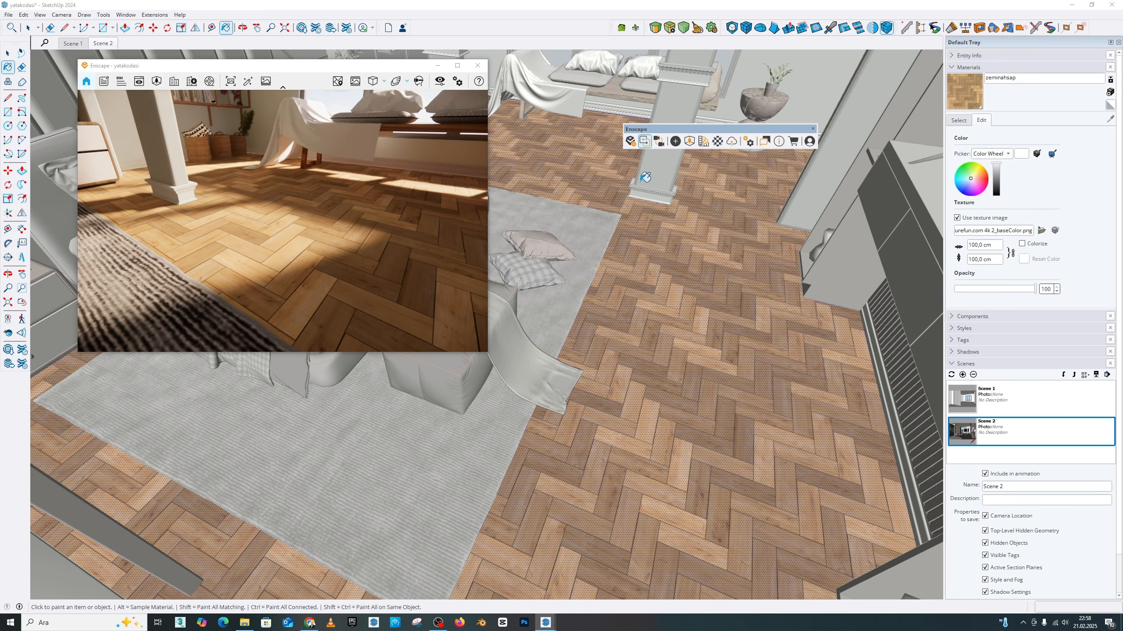
# Step: In the Enscape Material Editor, reuse the albedo texture of zeminahsap for both its bump height map and its reflections
pyautogui.click(717, 142)
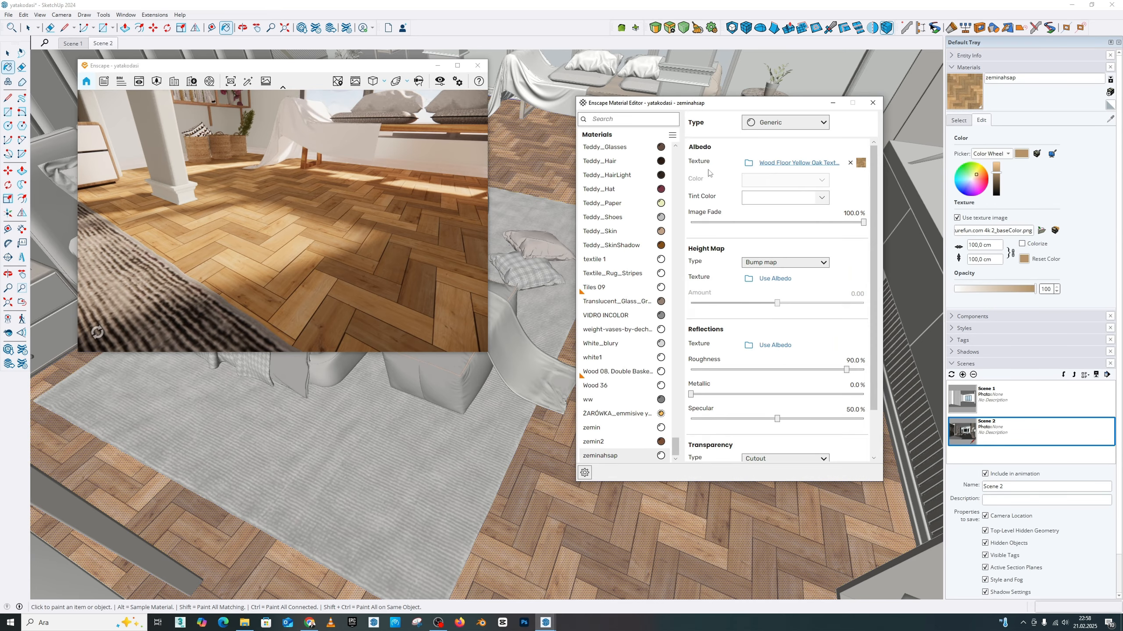
pyautogui.moveTo(764, 110); pyautogui.dragTo(727, 102)
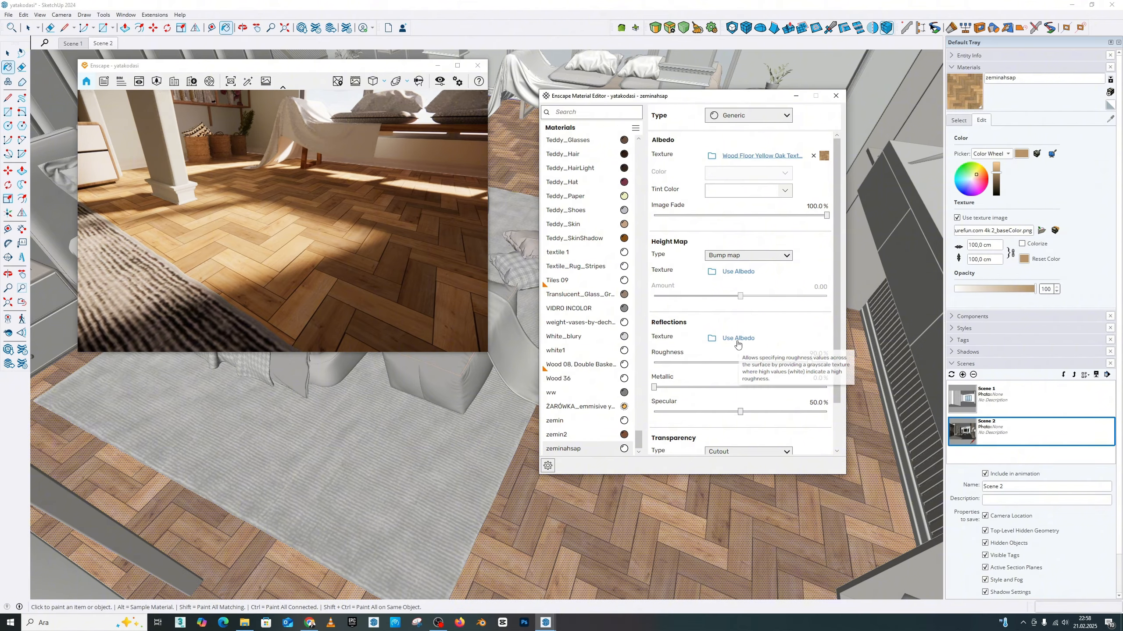
pyautogui.click(738, 272)
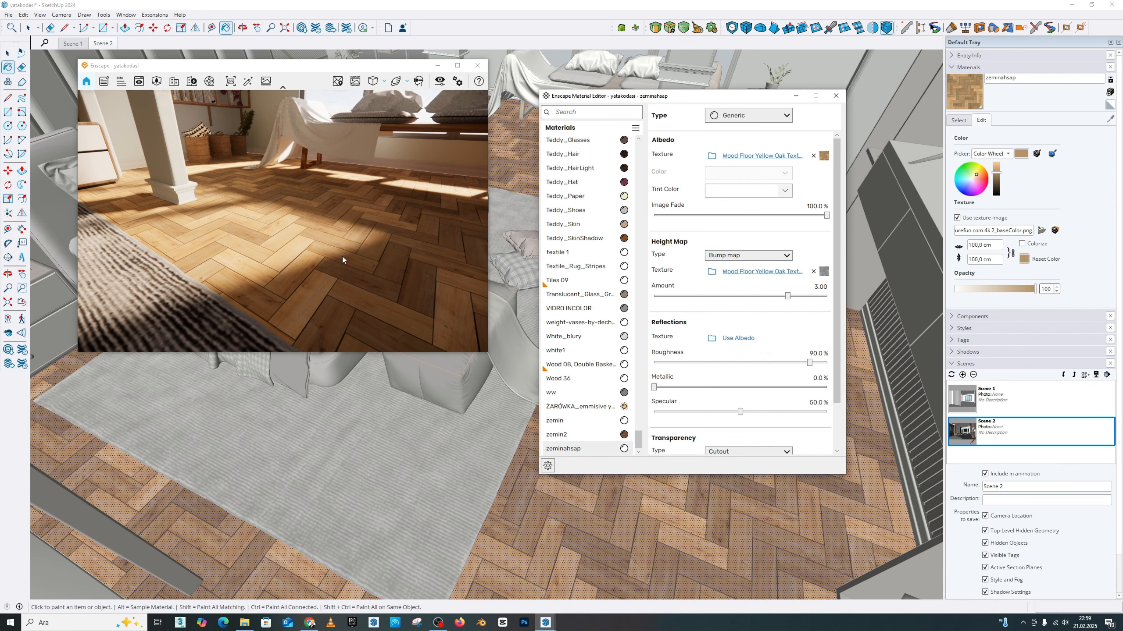
pyautogui.click(729, 339)
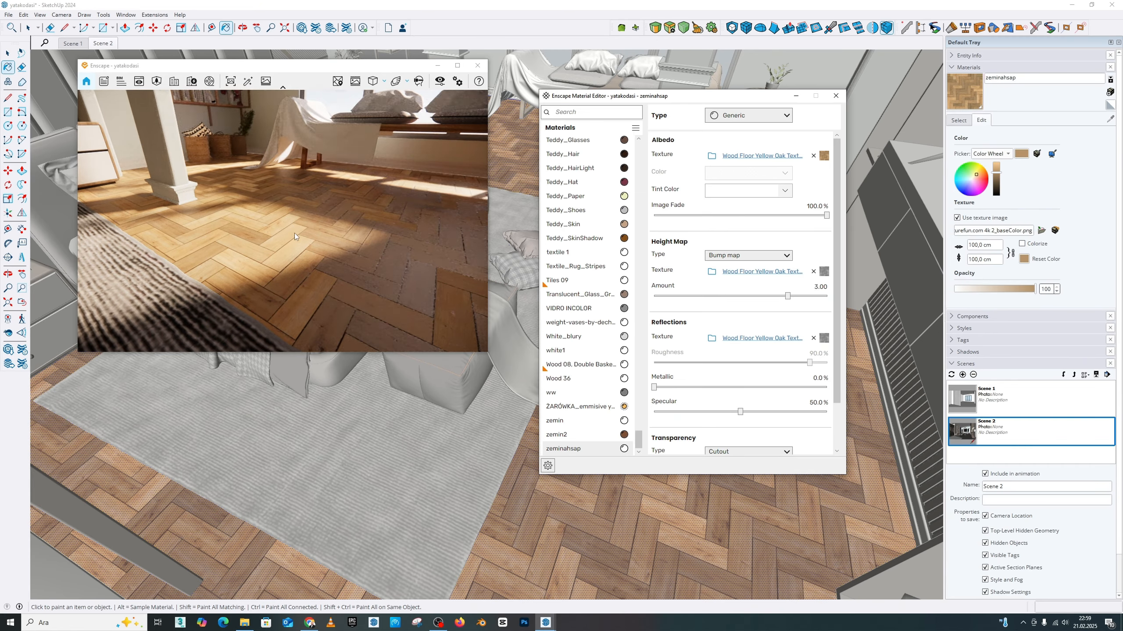
# Step: Set the bump map amount of the zeminahsap material to 10.00
pyautogui.press('w')
pyautogui.moveTo(288, 227); pyautogui.dragTo(315, 200)
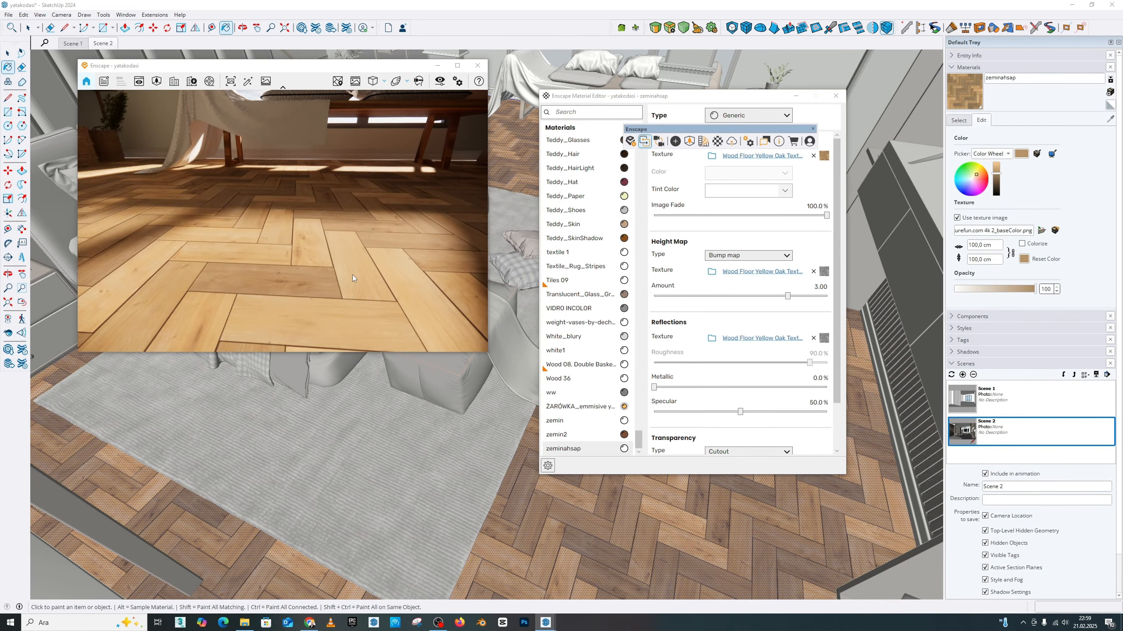
pyautogui.moveTo(354, 278); pyautogui.dragTo(292, 269, button='right')
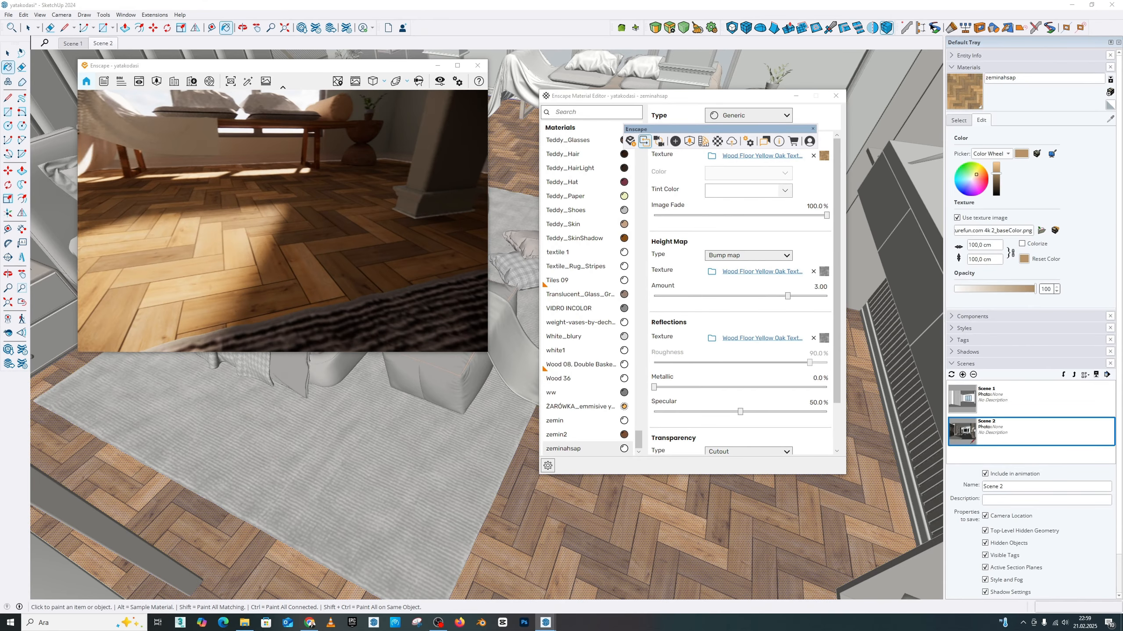
pyautogui.moveTo(381, 159); pyautogui.dragTo(299, 155)
pyautogui.press('q')
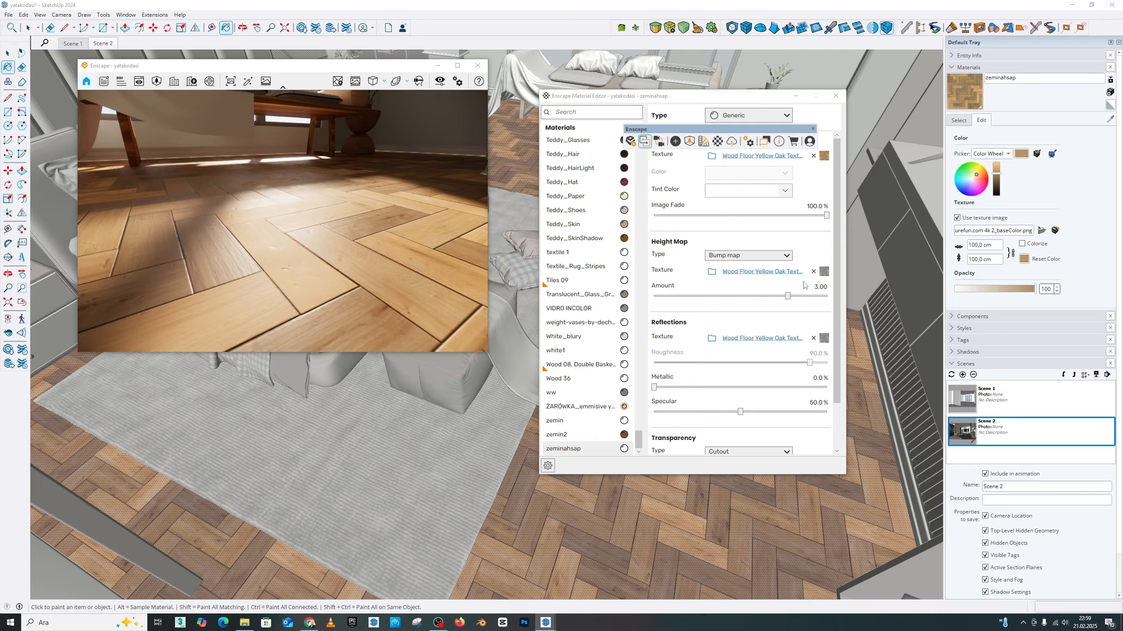
pyautogui.moveTo(786, 296); pyautogui.dragTo(826, 296)
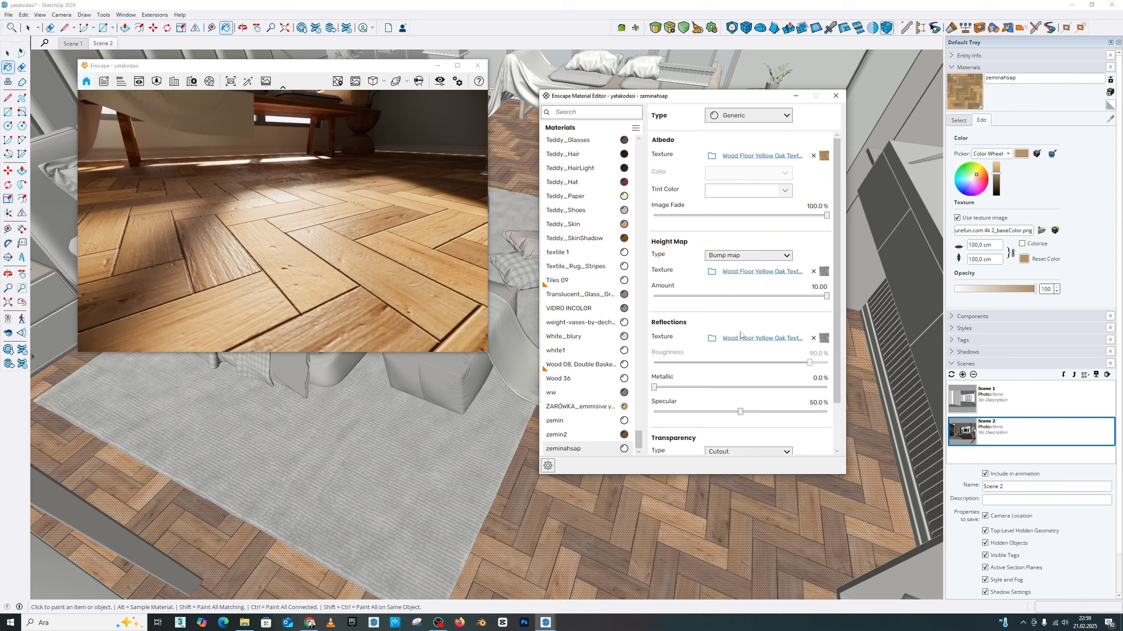
# Step: Clear zeminahsap's height map and reflection textures, and load "Wood Floor Yellow Oak Texturefun.com 4k 2_normal.png" as the height map
pyautogui.click(813, 271)
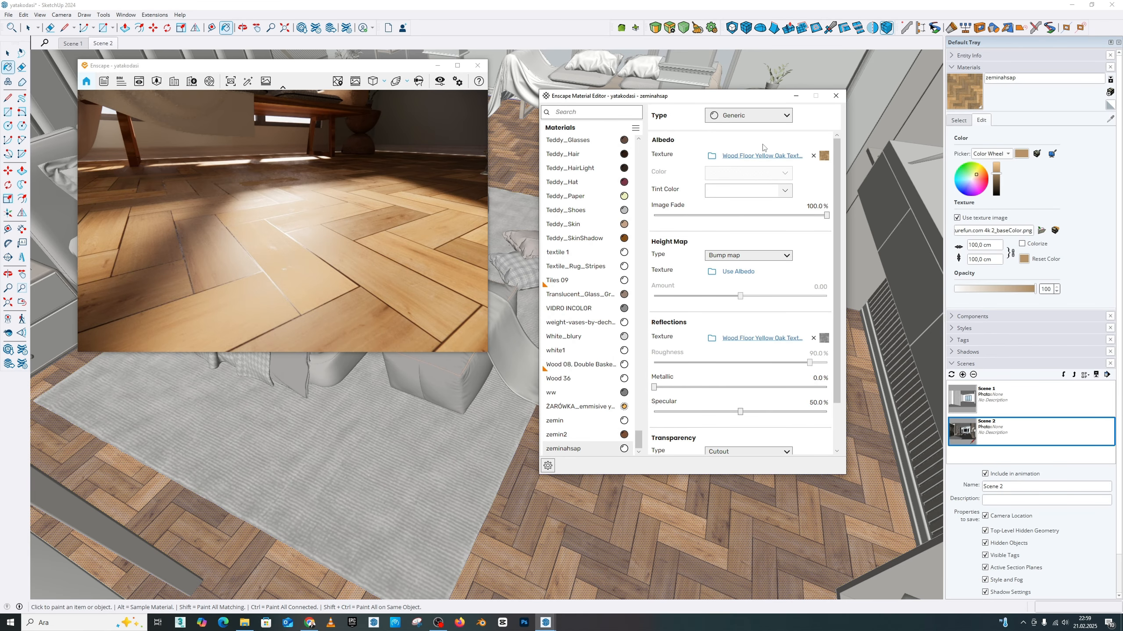
pyautogui.click(813, 337)
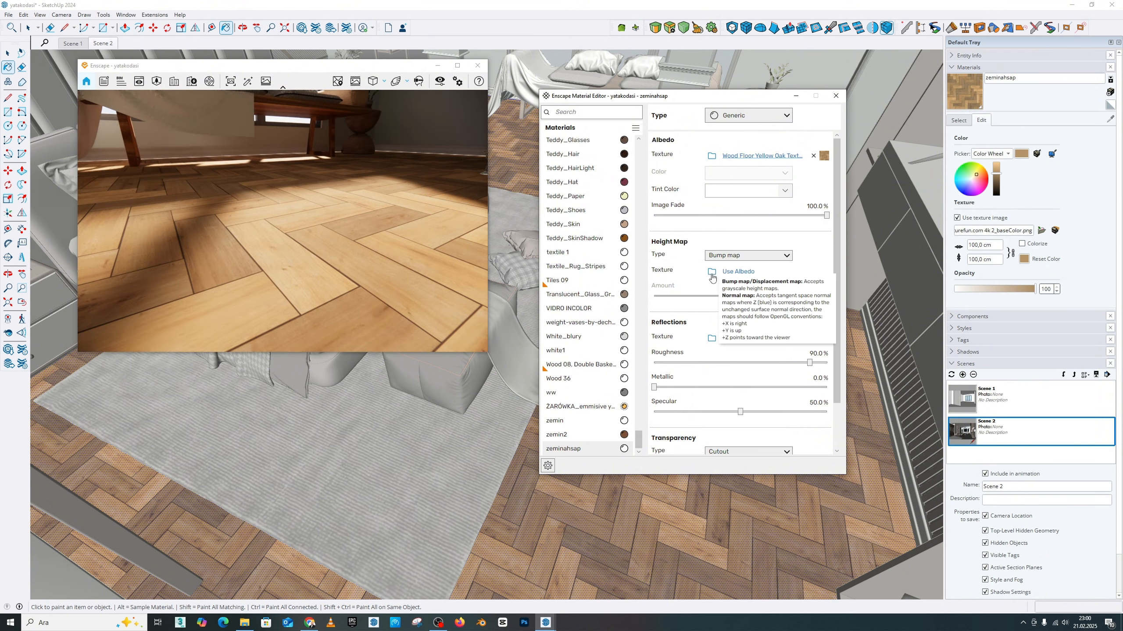
pyautogui.click(712, 272)
pyautogui.click(607, 214)
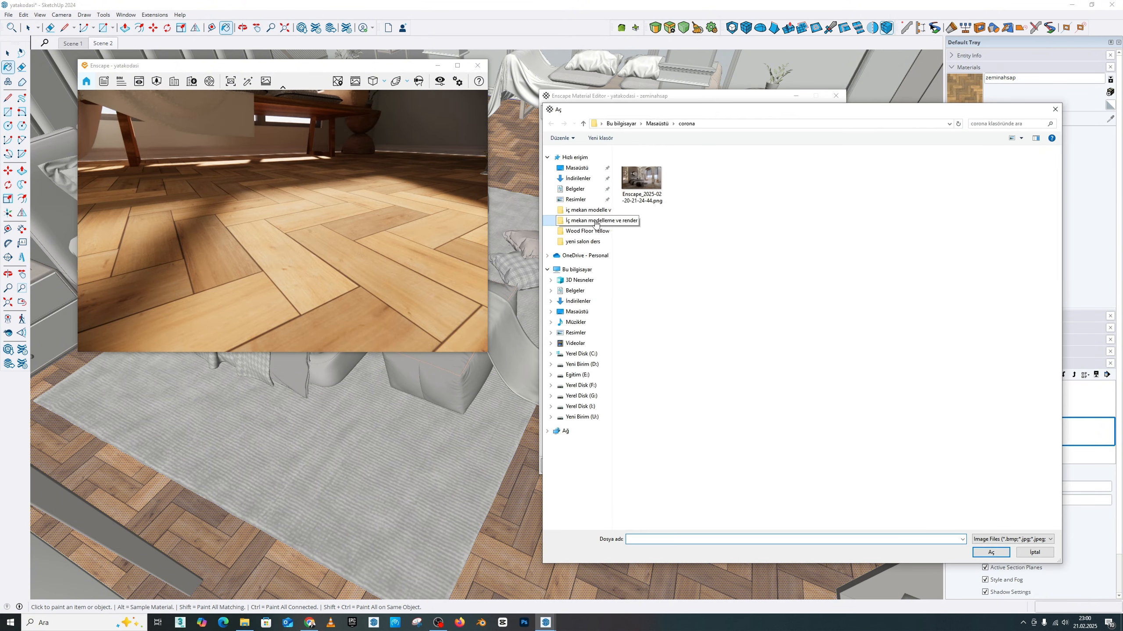
pyautogui.doubleClick(737, 199)
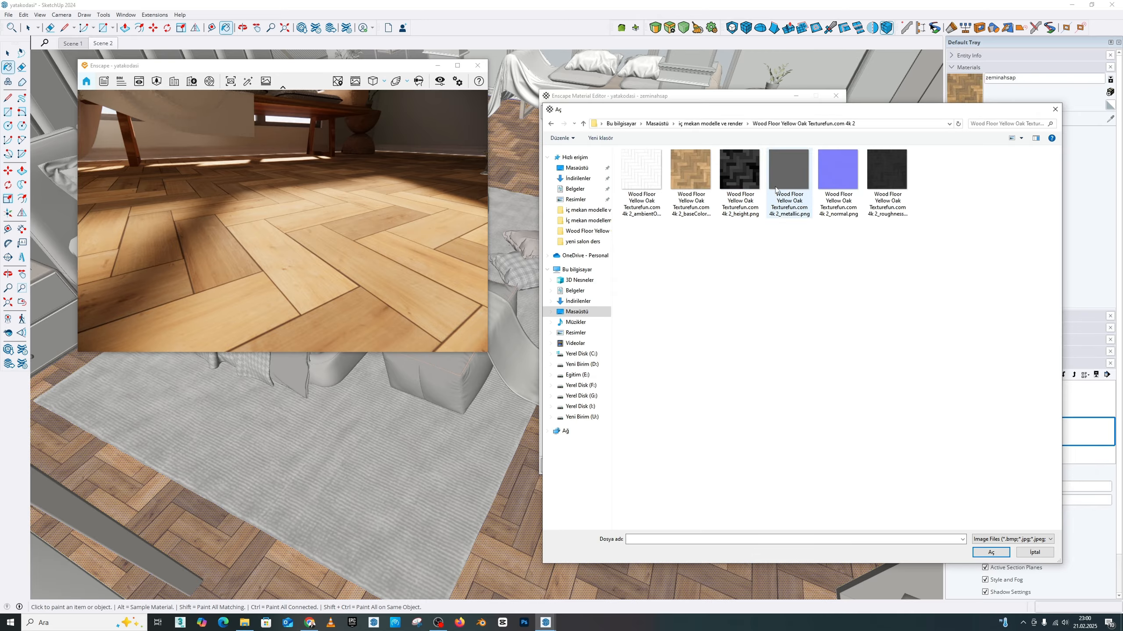
pyautogui.click(843, 175)
pyautogui.moveTo(841, 117); pyautogui.dragTo(335, 145)
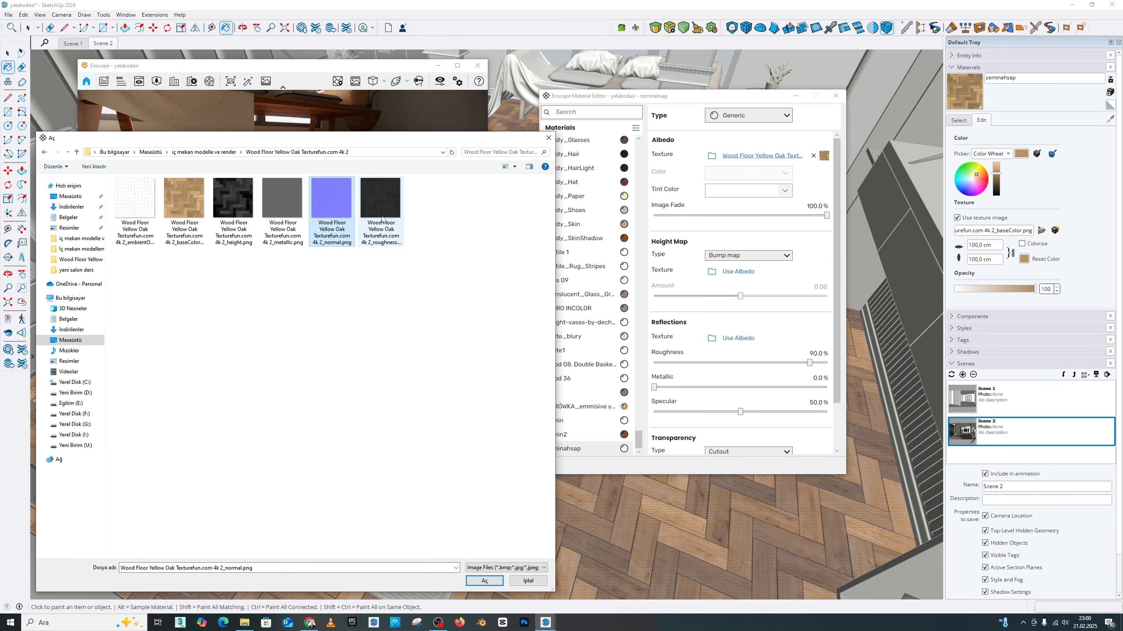
pyautogui.click(484, 581)
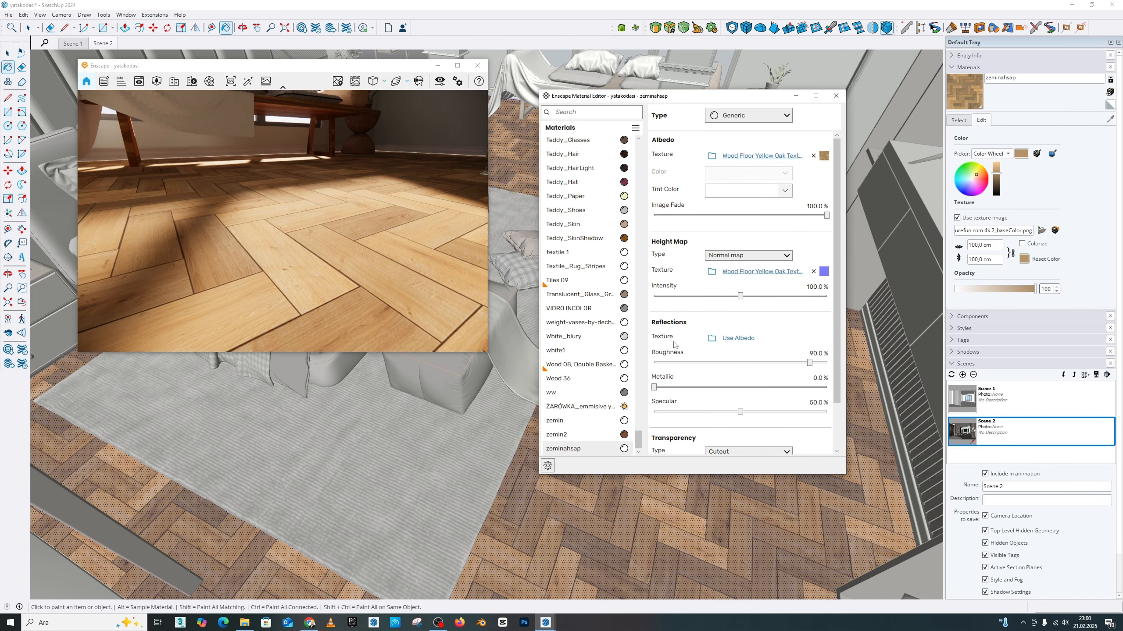
# Step: Load "Wood Floor Yellow Oak Texturefun.com 4k 2_roughness.png" as the reflections texture of zeminahsap
pyautogui.click(713, 339)
pyautogui.click(383, 207)
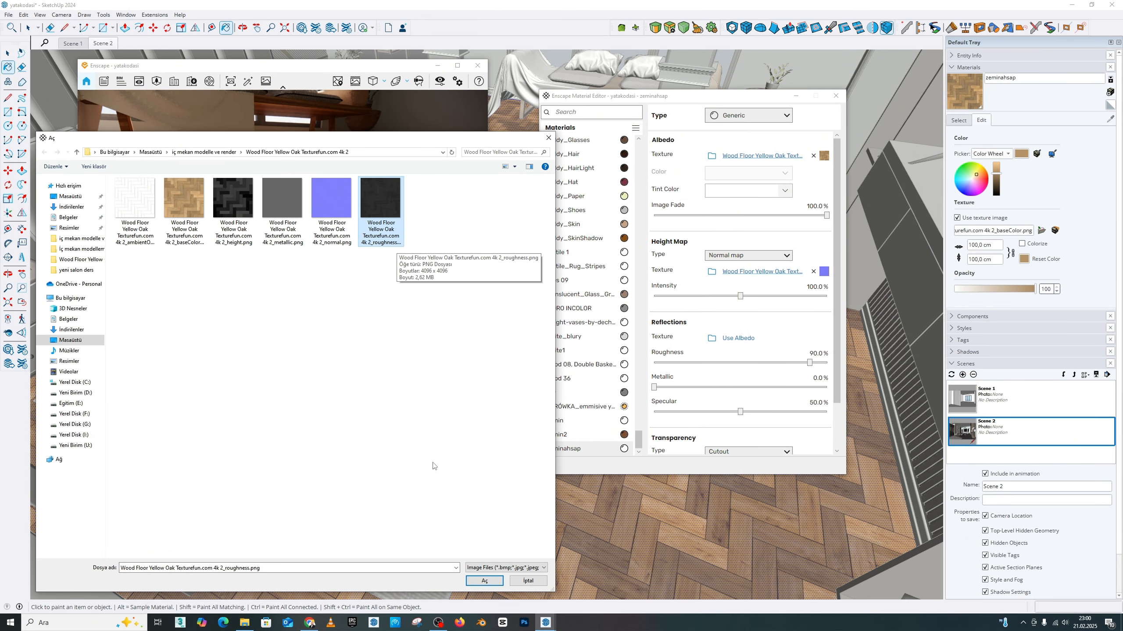
pyautogui.click(485, 581)
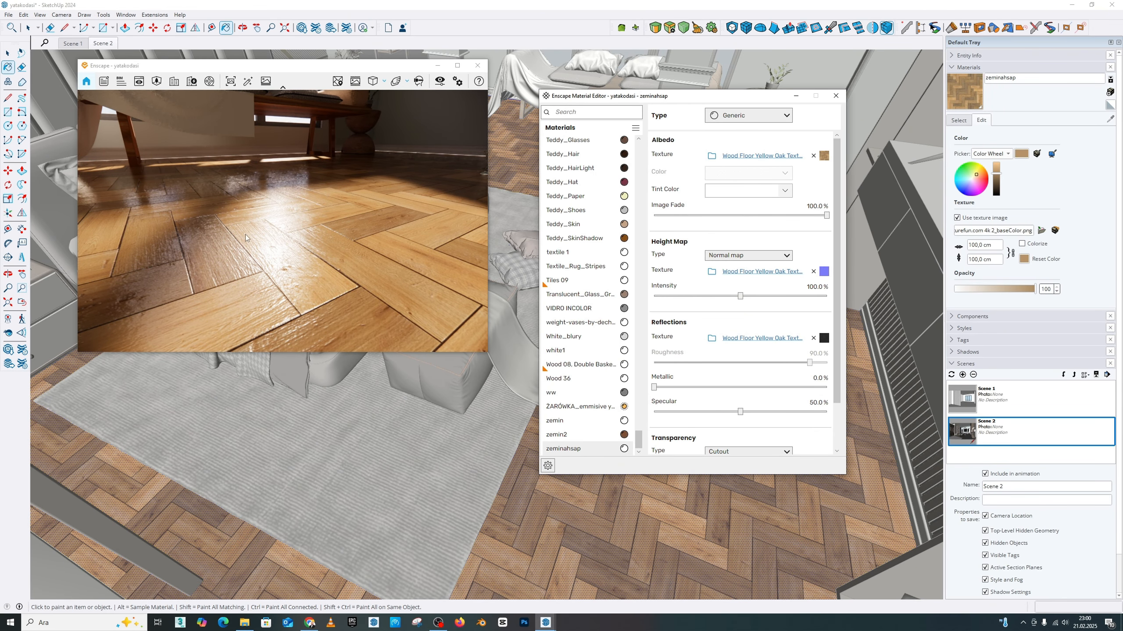
# Step: Inspect the floor's relief in the render and set the normal map intensity of zeminahsap to 92.4%
pyautogui.moveTo(310, 255); pyautogui.dragTo(190, 255)
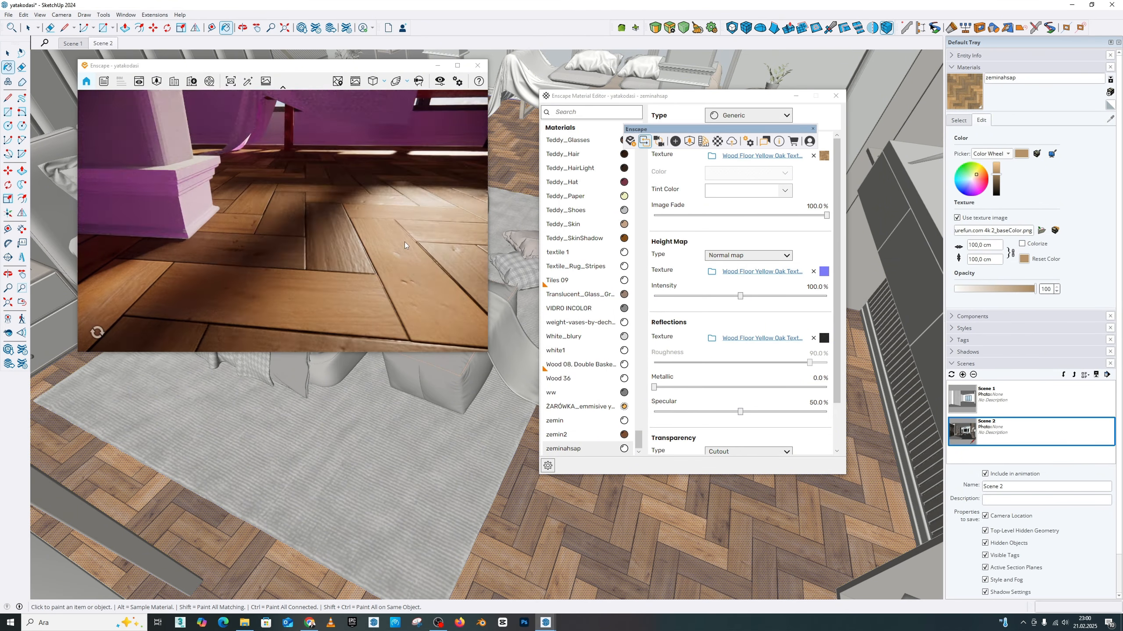
pyautogui.moveTo(394, 283)
pyautogui.mouseDown()
pyautogui.moveTo(392, 245)
pyautogui.moveTo(395, 266)
pyautogui.mouseUp()
pyautogui.moveTo(364, 109); pyautogui.dragTo(790, 239)
pyautogui.press('s')
pyautogui.press('w')
pyautogui.press('a')
pyautogui.press('w')
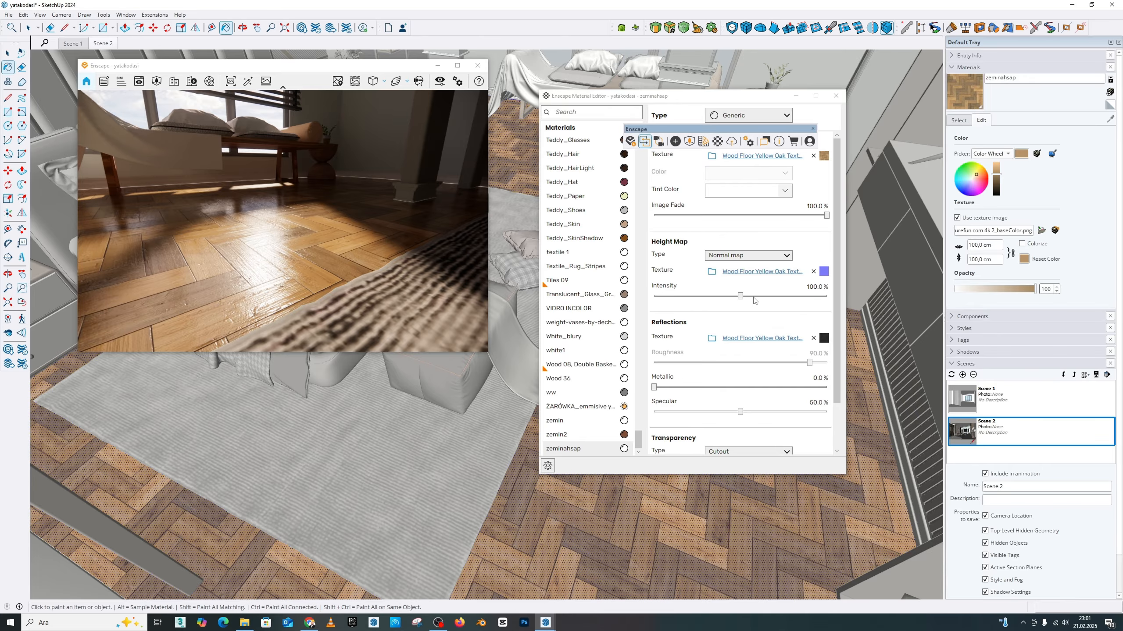
pyautogui.moveTo(740, 296); pyautogui.dragTo(801, 296)
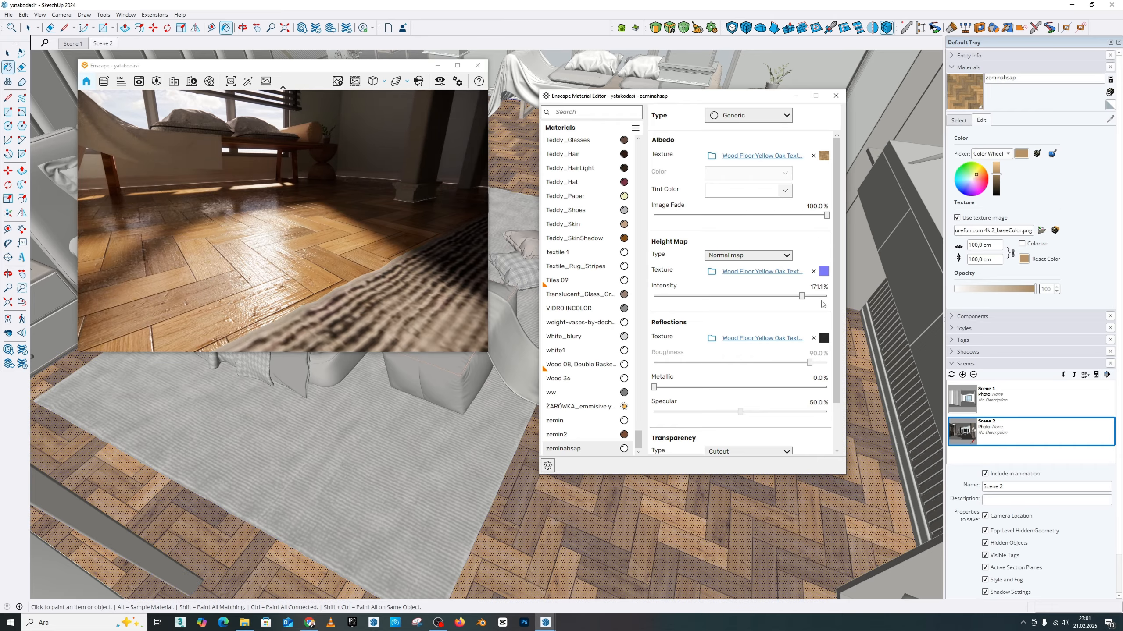
pyautogui.moveTo(801, 296); pyautogui.dragTo(734, 299)
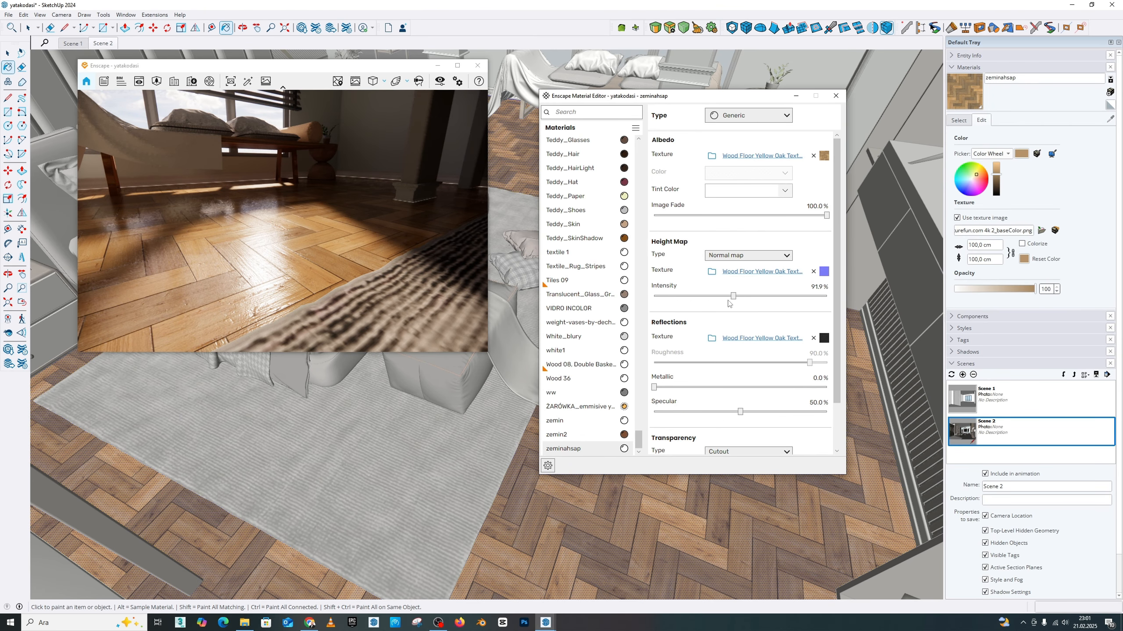
pyautogui.moveTo(733, 299); pyautogui.dragTo(734, 299)
# Step: Replace the roughness image in the reflections of zeminahsap with the albedo texture
pyautogui.moveTo(826, 338)
pyautogui.click(813, 338)
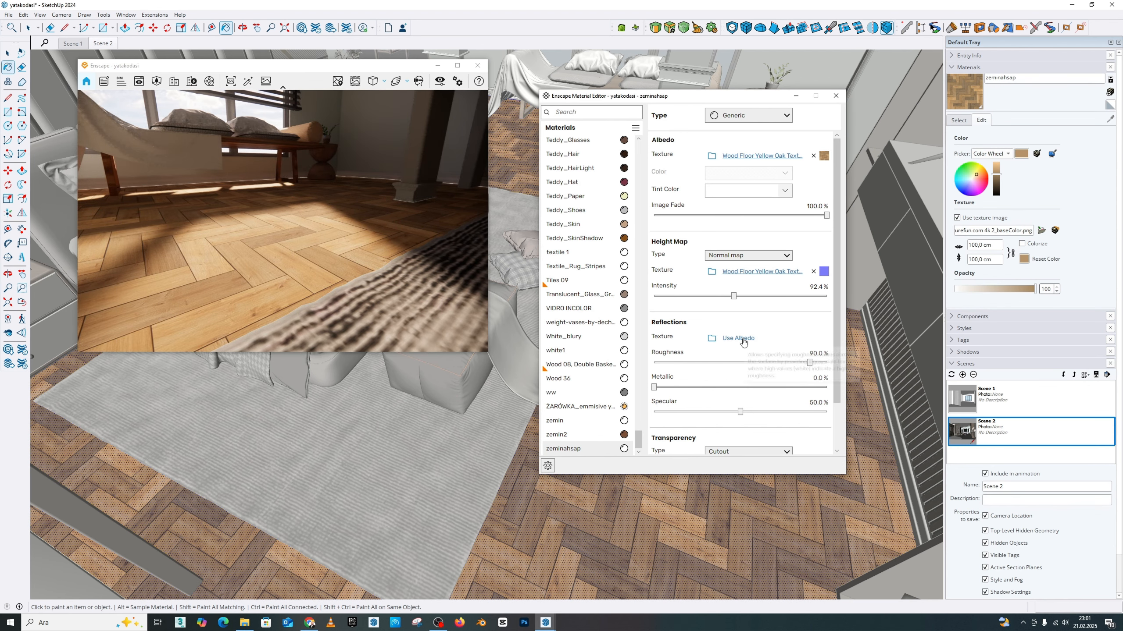
pyautogui.click(742, 339)
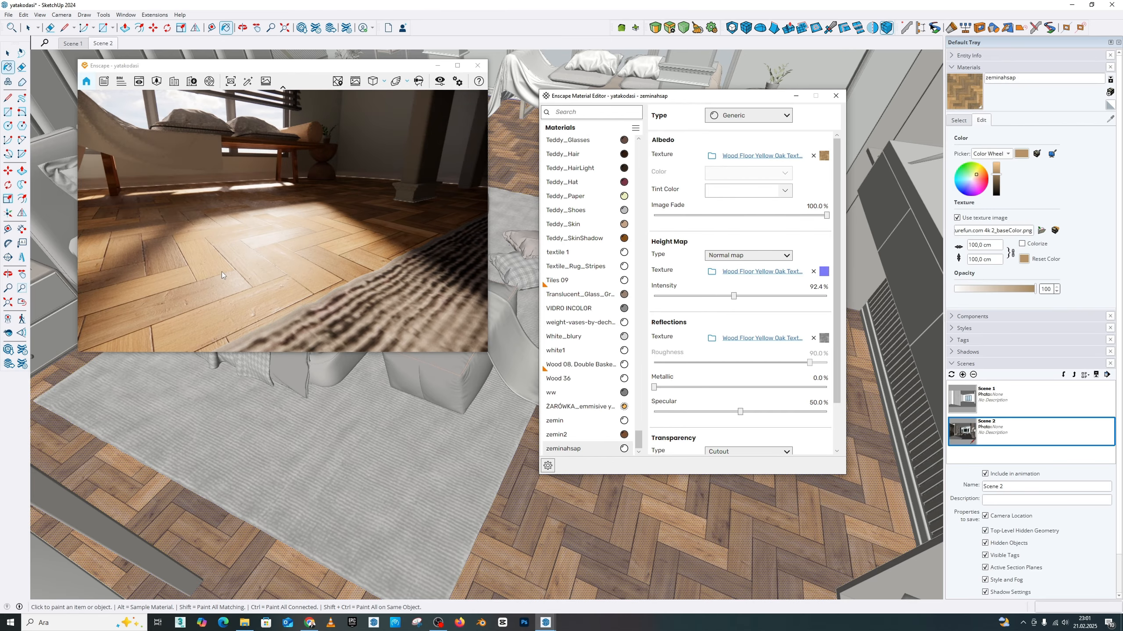
pyautogui.click(330, 237)
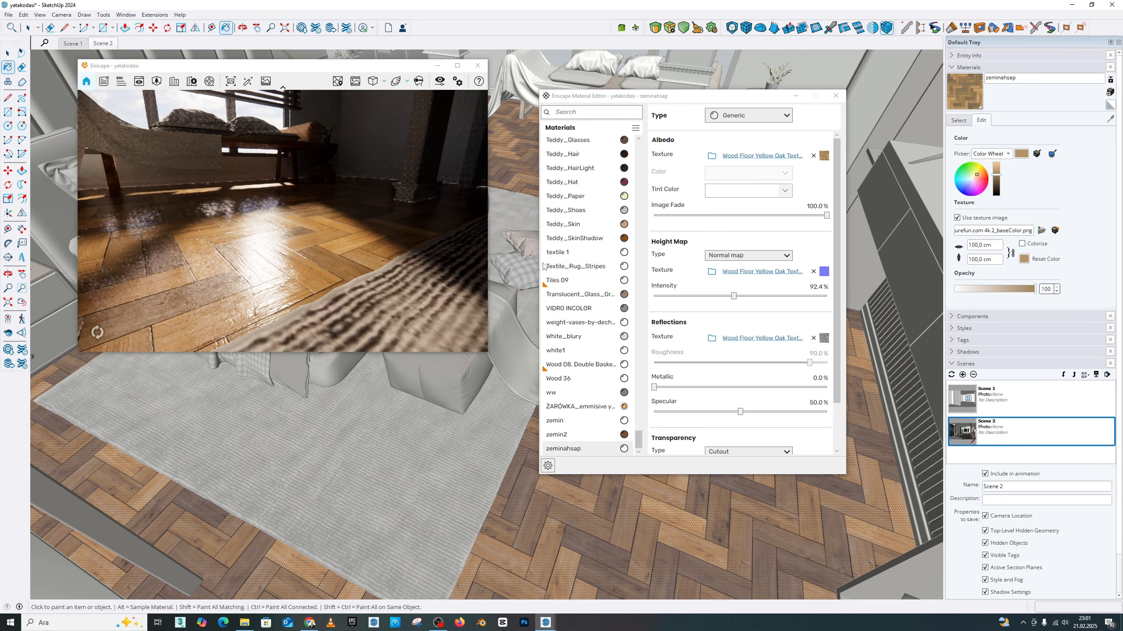
# Step: Lower the brightness of the reflections roughness texture to 40% to tune how glossy the floor looks
pyautogui.moveTo(824, 339)
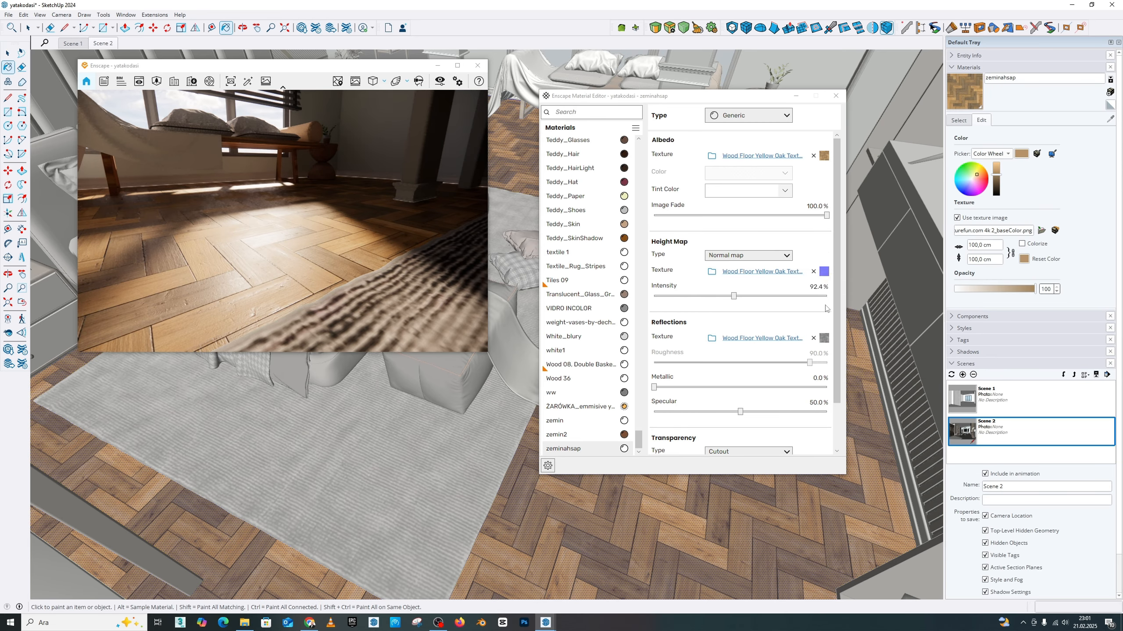
pyautogui.click(823, 340)
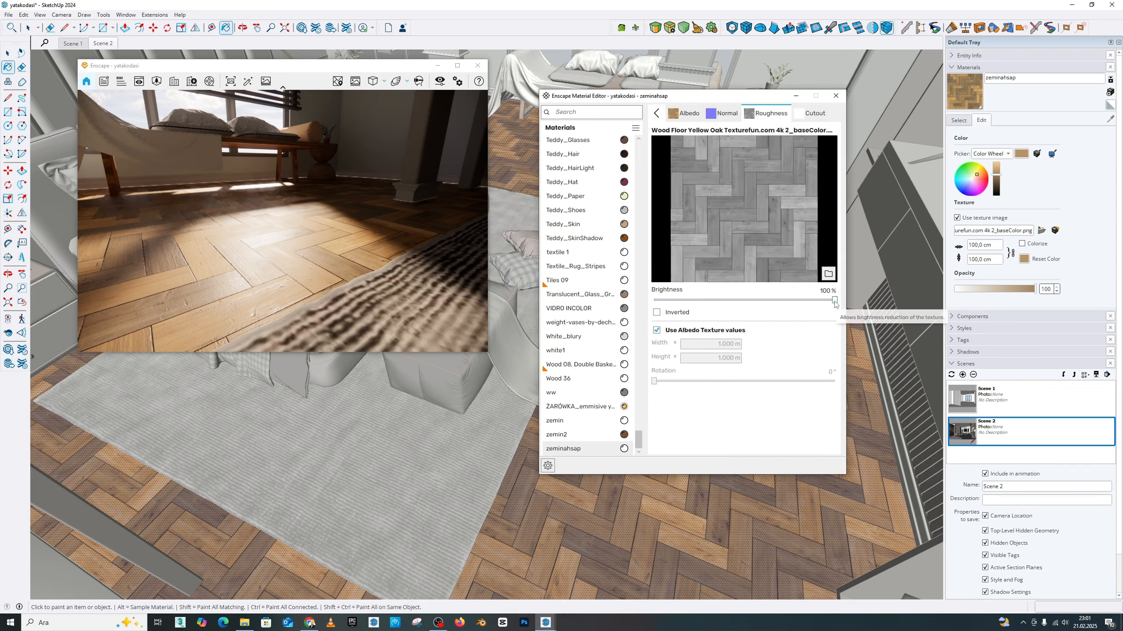
pyautogui.moveTo(834, 300); pyautogui.dragTo(772, 301)
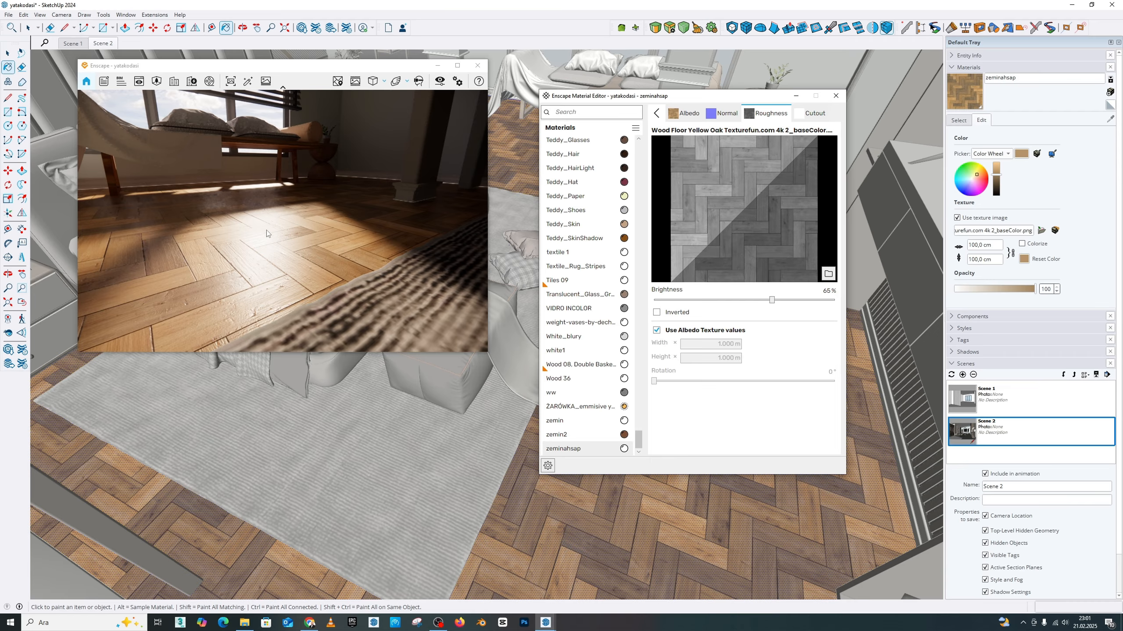
pyautogui.moveTo(772, 301); pyautogui.dragTo(835, 301)
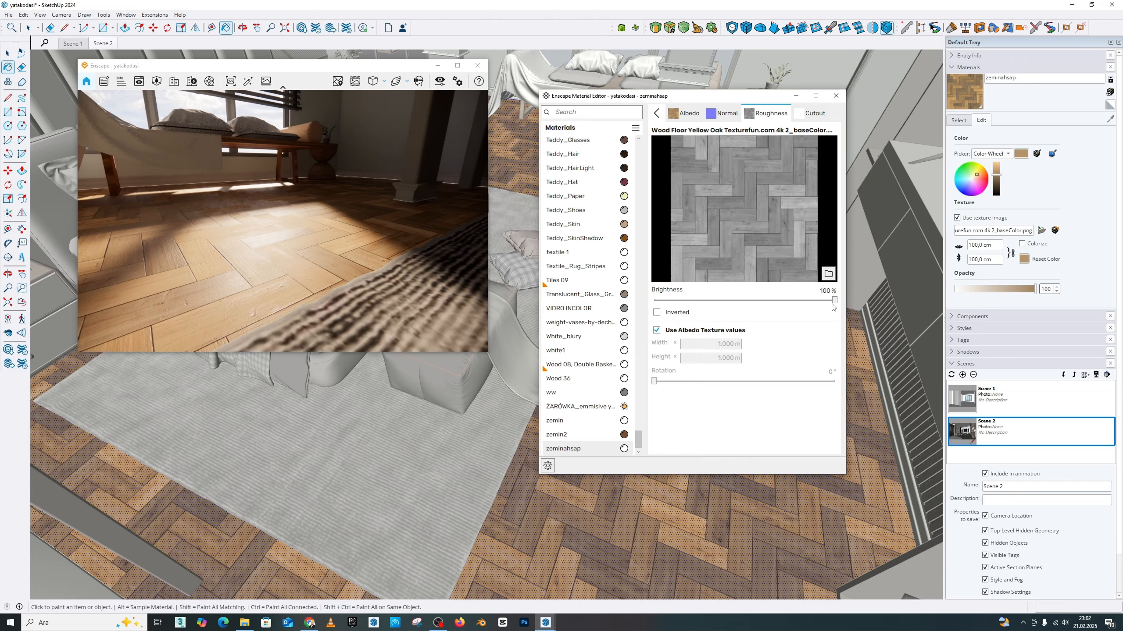
pyautogui.moveTo(835, 301); pyautogui.dragTo(690, 300)
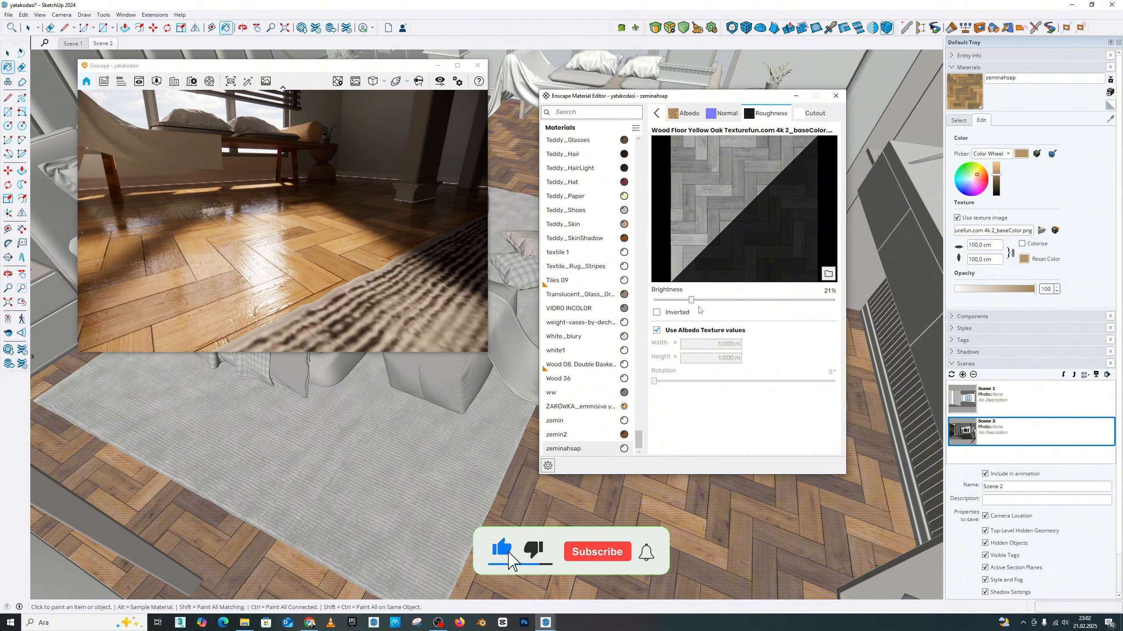
pyautogui.moveTo(691, 300); pyautogui.dragTo(726, 300)
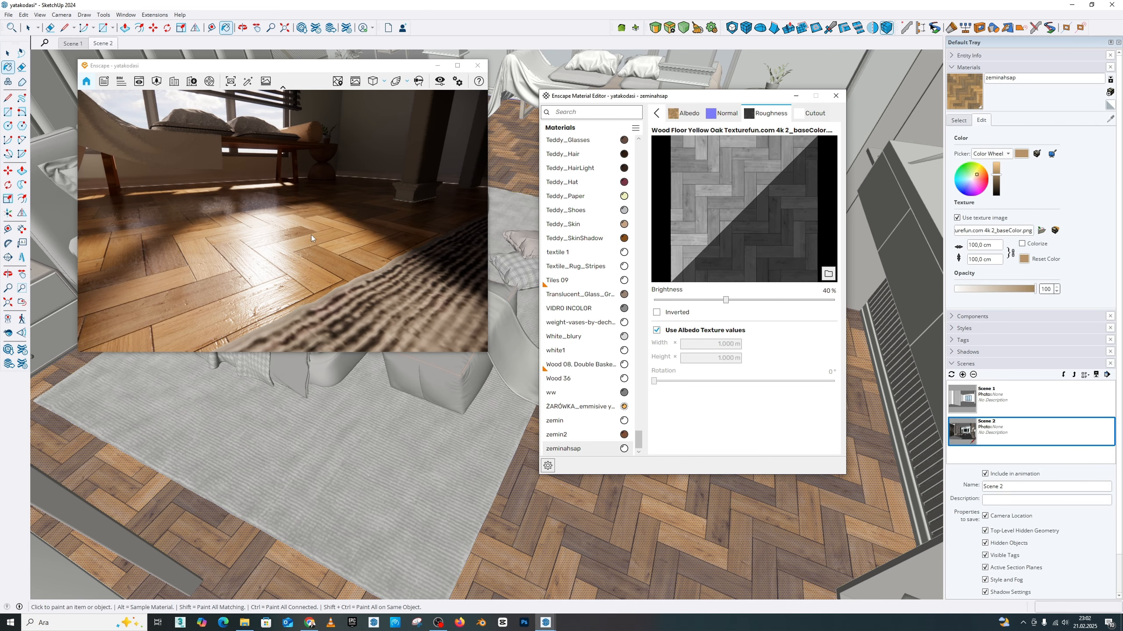
# Step: Look over the wood floor texture folders in "iç mekan modelle ve render" in File Explorer, and return to SketchUp, closing the Enscape Material Editor
pyautogui.click(244, 622)
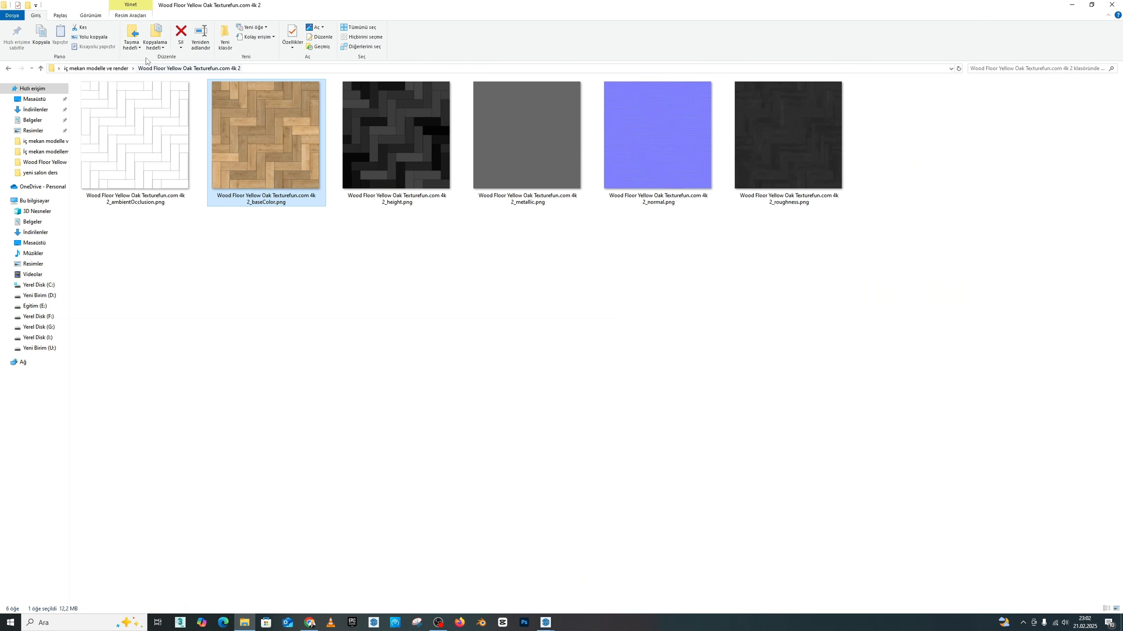
pyautogui.click(119, 69)
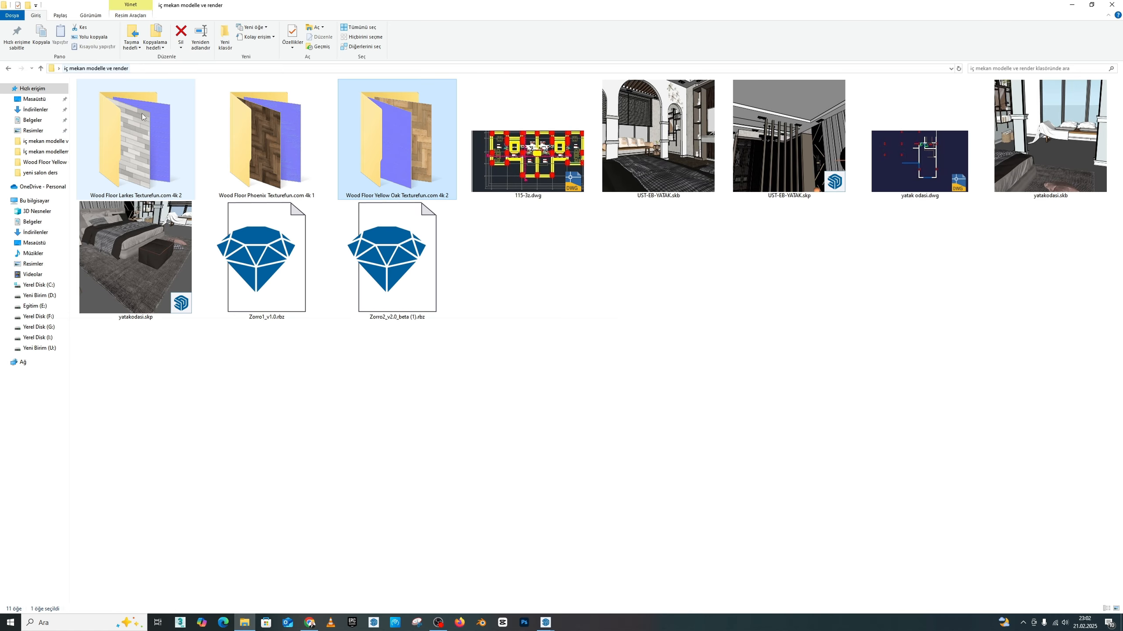
pyautogui.click(132, 153)
pyautogui.click(344, 134)
pyautogui.click(156, 142)
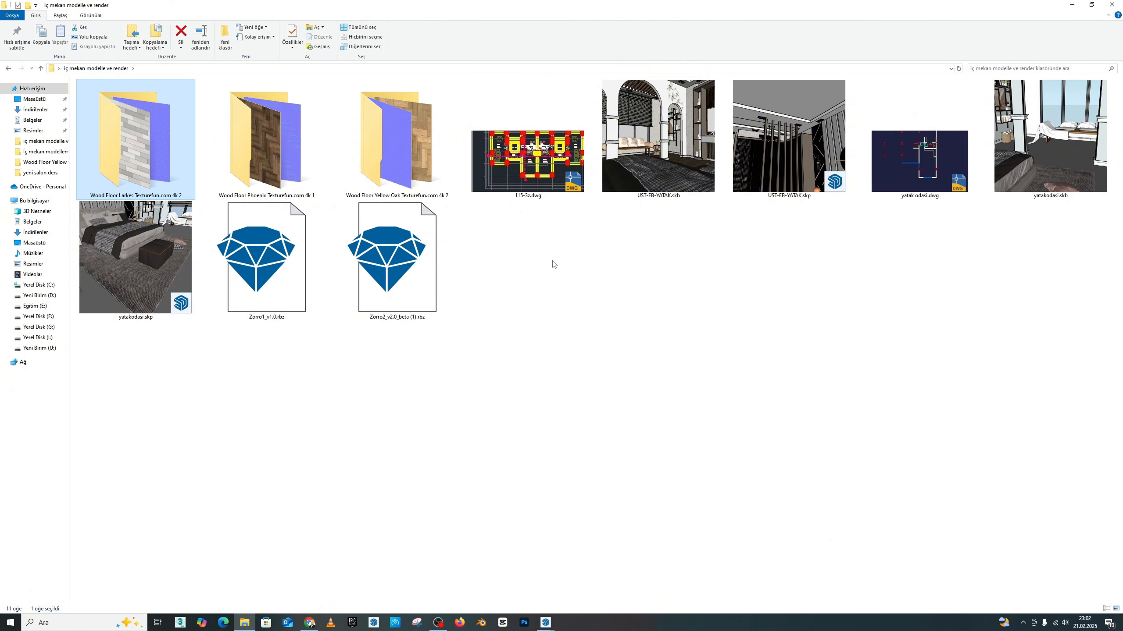
pyautogui.click(1072, 4)
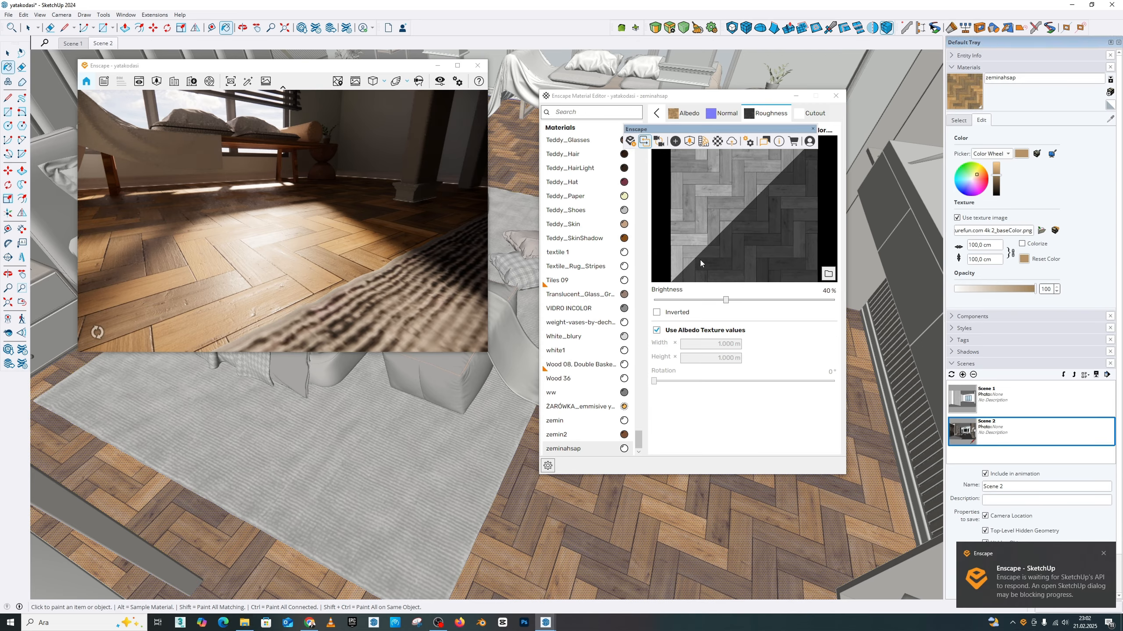
pyautogui.press('Escape')
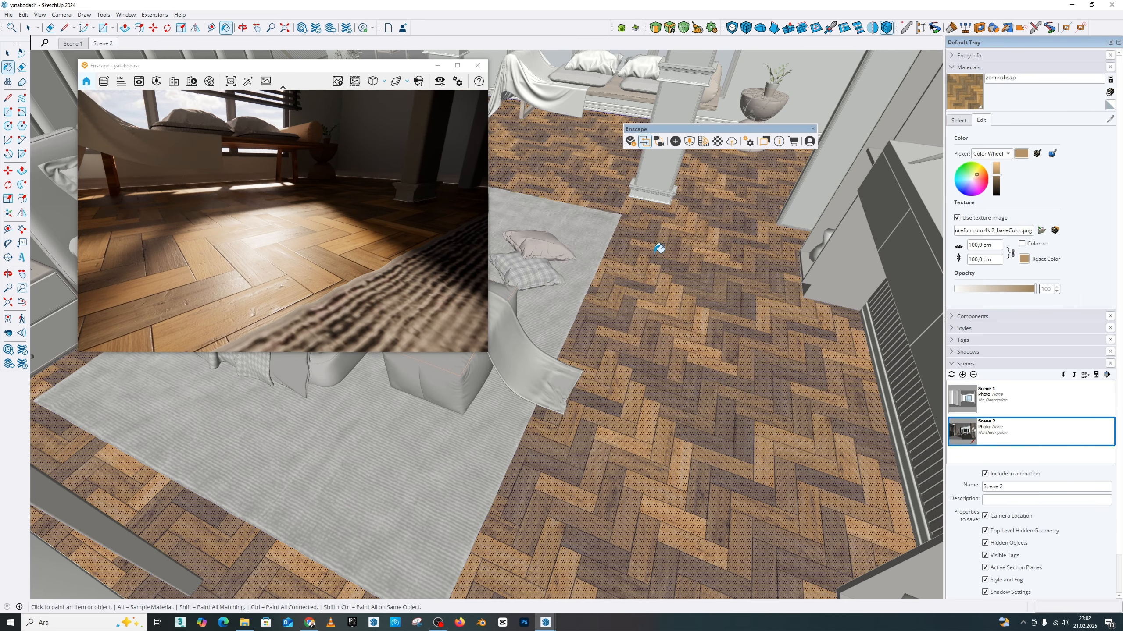